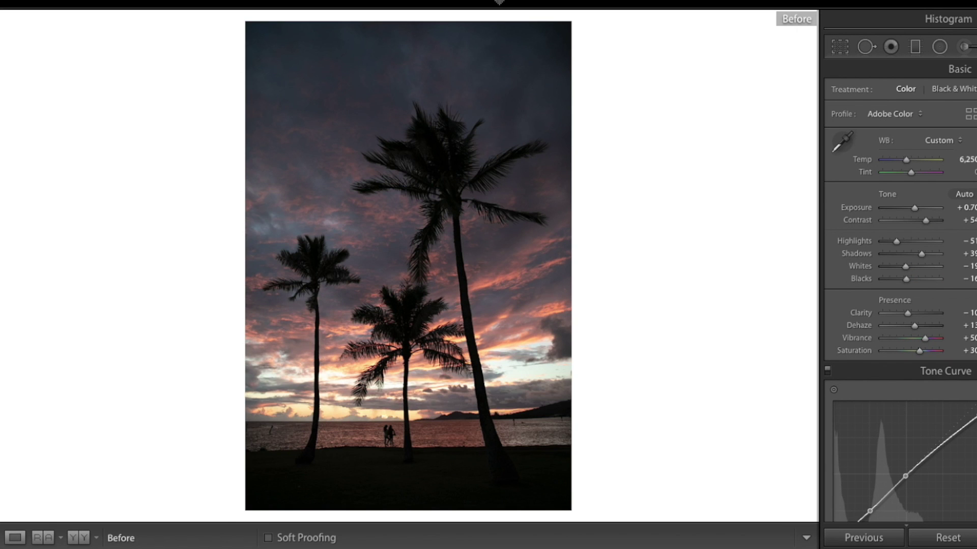
# Toggle the before/after comparison of the palm sunset photo
pyautogui.press('\\')
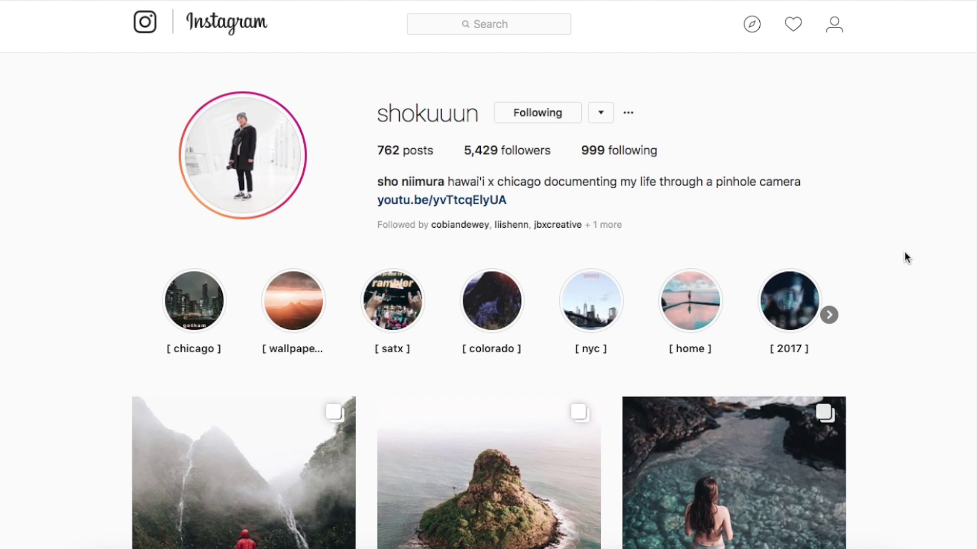
# Switch to the photographer's Instagram profile, find the pink palm-tree sunset post in the feed and open it
pyautogui.scroll(-10, 905, 257)
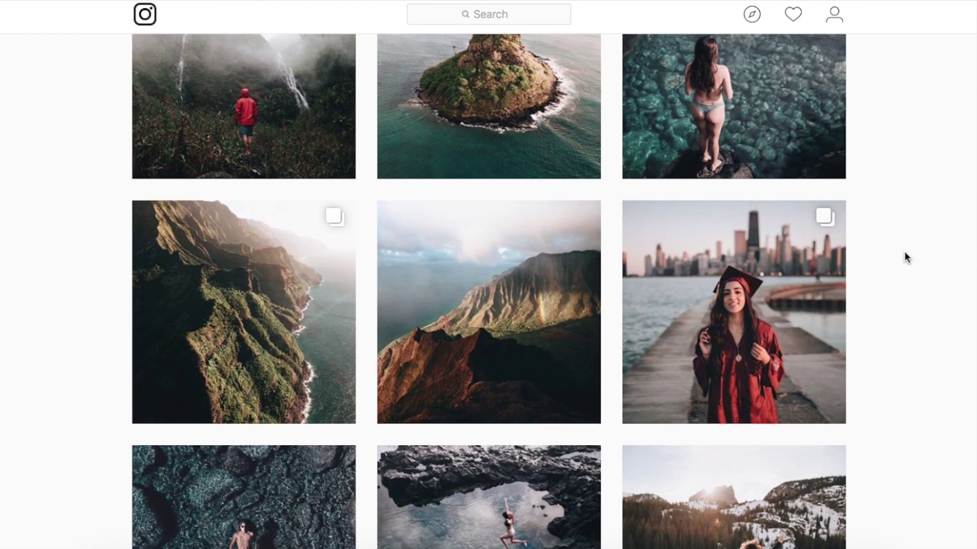
pyautogui.scroll(-10, 905, 258)
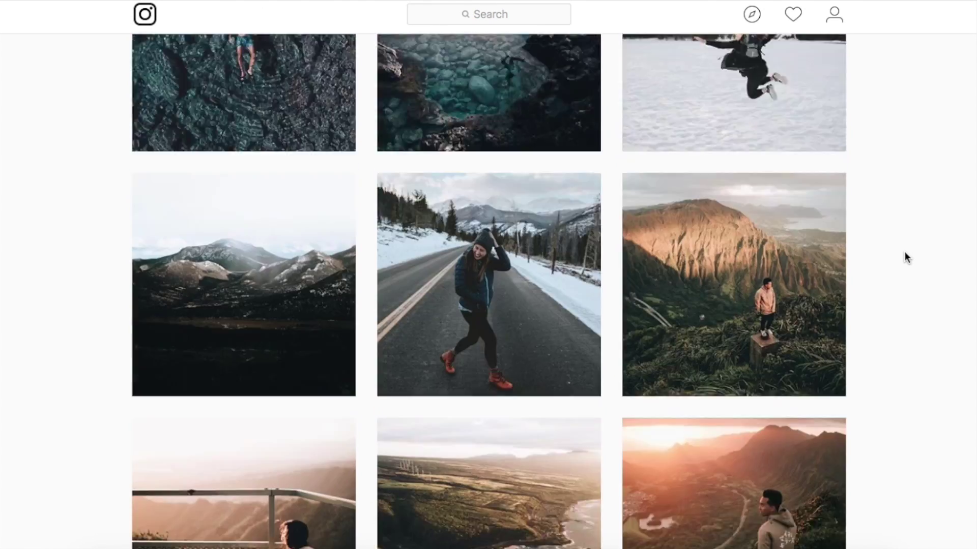
pyautogui.scroll(-20, 905, 257)
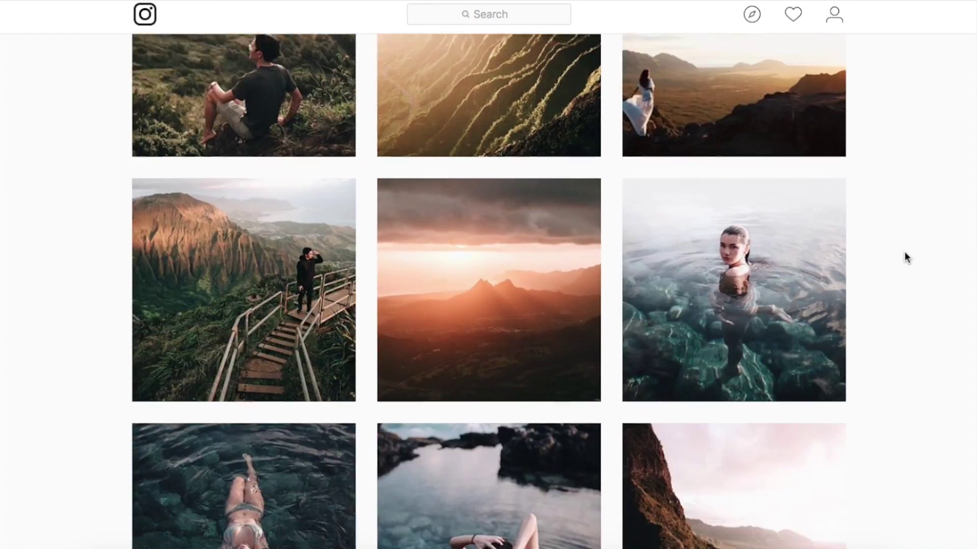
pyautogui.scroll(-10, 905, 257)
pyautogui.click(470, 314)
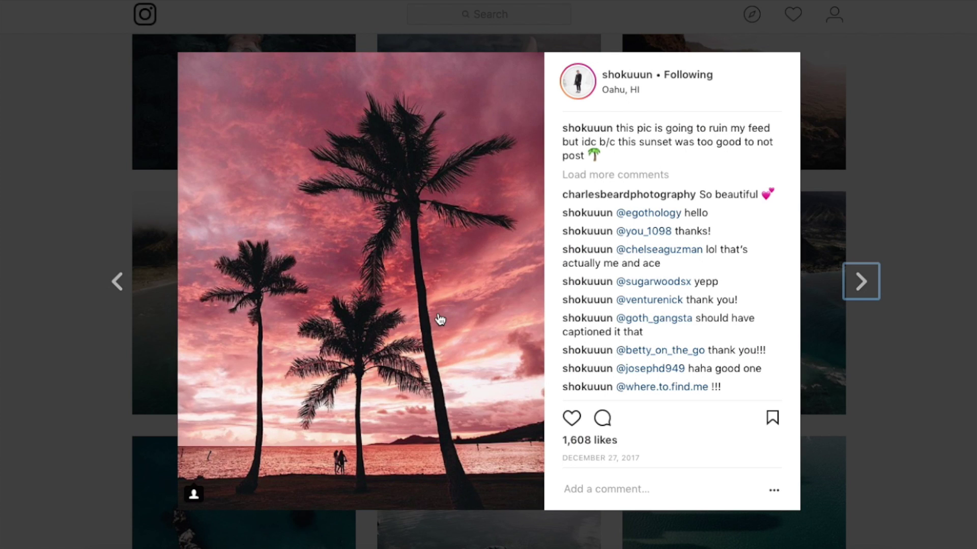
# Close the palm-tree post and look over the recent photos in the profile's feed
pyautogui.press('Escape')
pyautogui.scroll(20, 748, 203)
pyautogui.scroll(20, 749, 204)
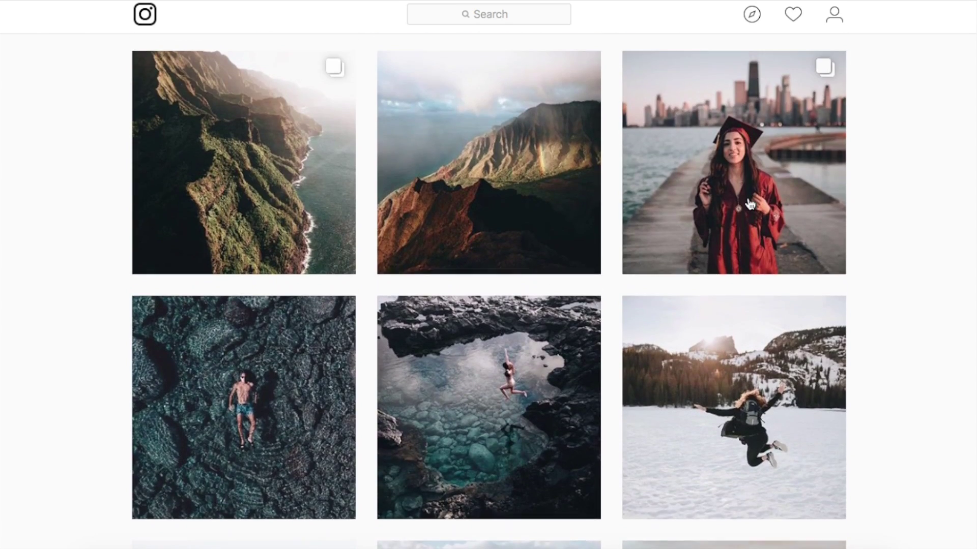
pyautogui.scroll(5, 750, 204)
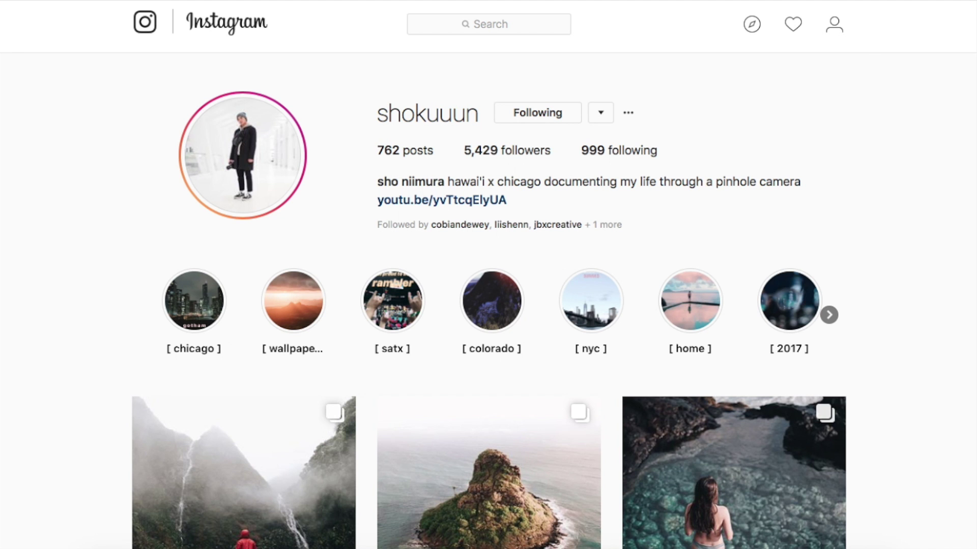
pyautogui.scroll(-7, 919, 272)
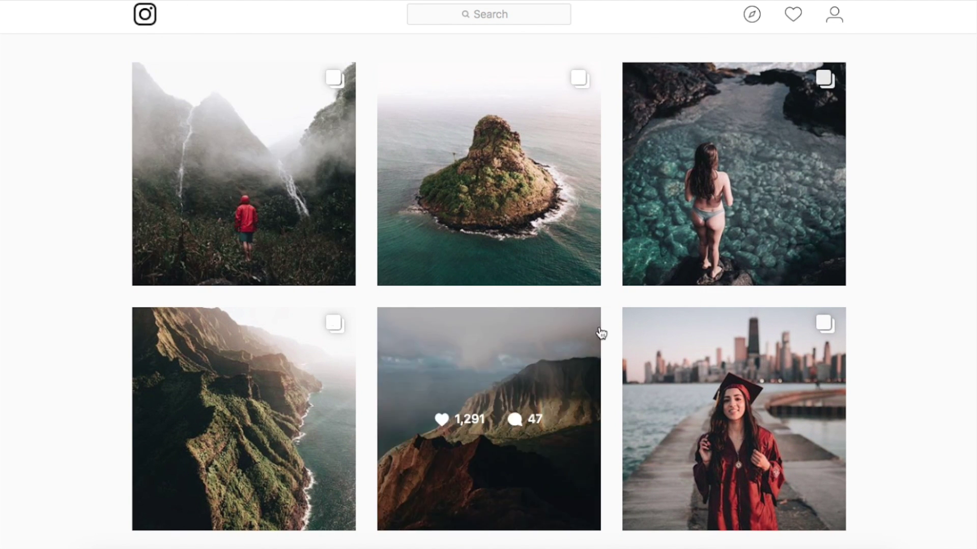
pyautogui.scroll(5, 926, 212)
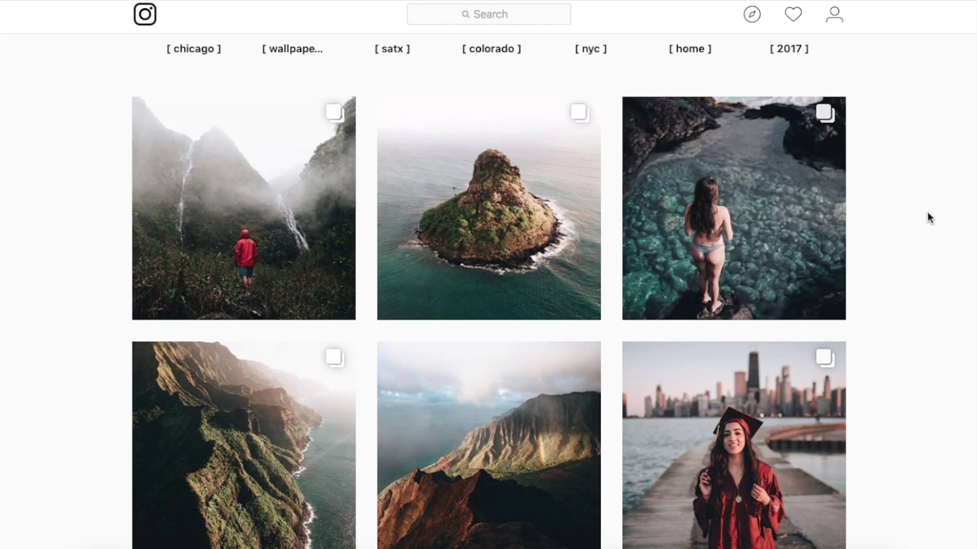
pyautogui.scroll(-6, 927, 212)
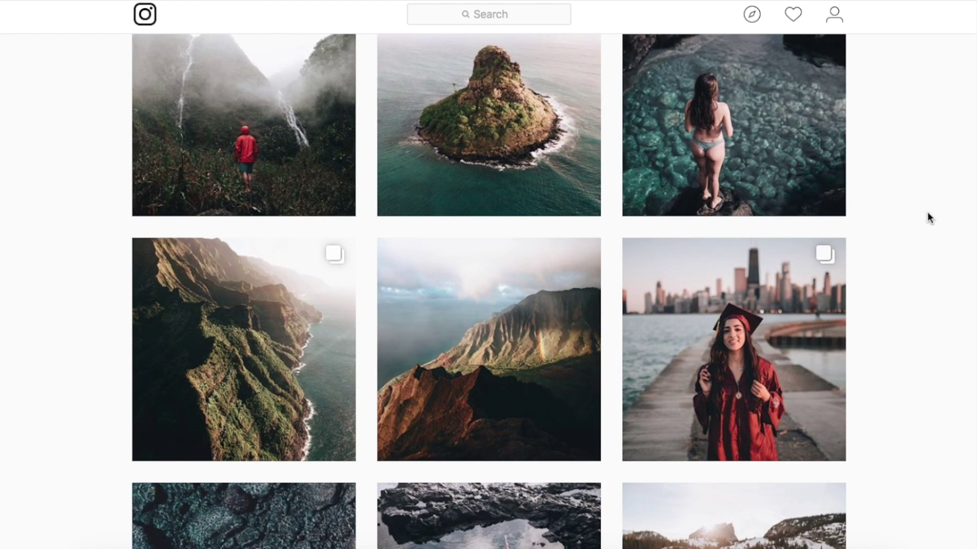
pyautogui.scroll(-8, 927, 212)
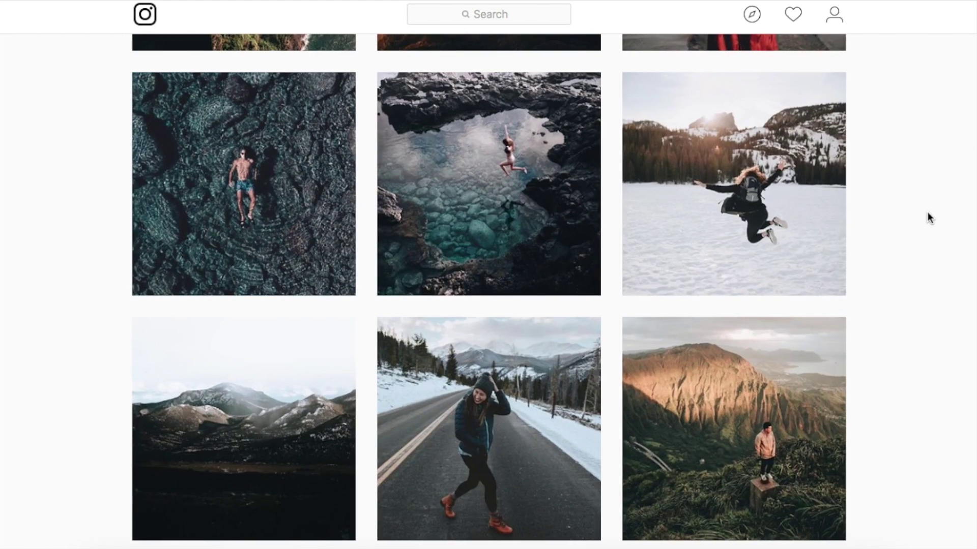
pyautogui.scroll(10, 928, 216)
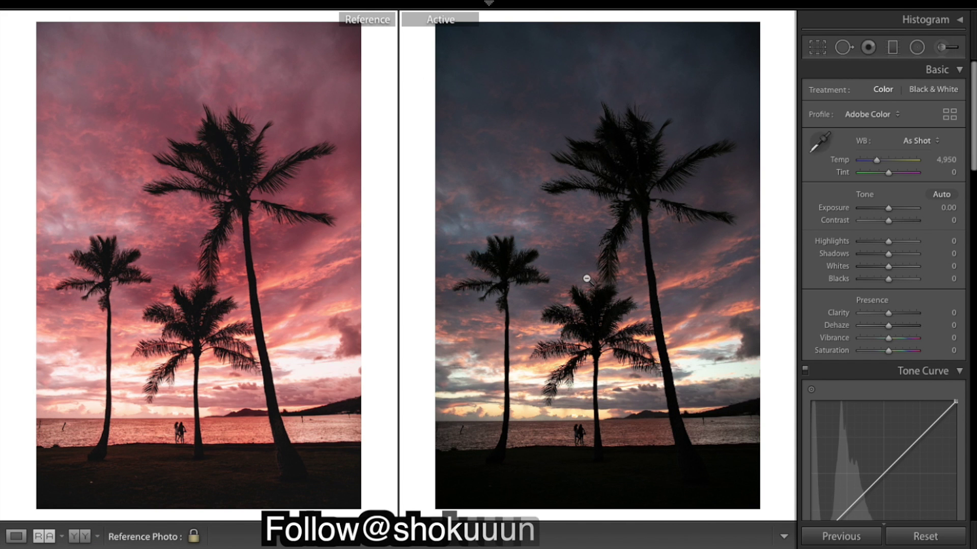
# Straighten the palm photo with the Crop tool at an angle of 0.30, accept the crop and return to Reference View
pyautogui.click(818, 49)
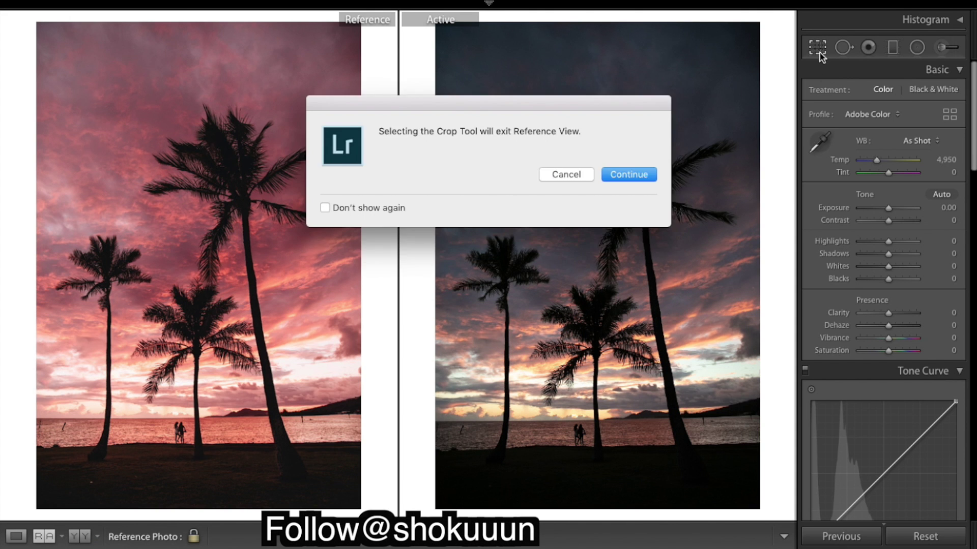
pyautogui.click(643, 170)
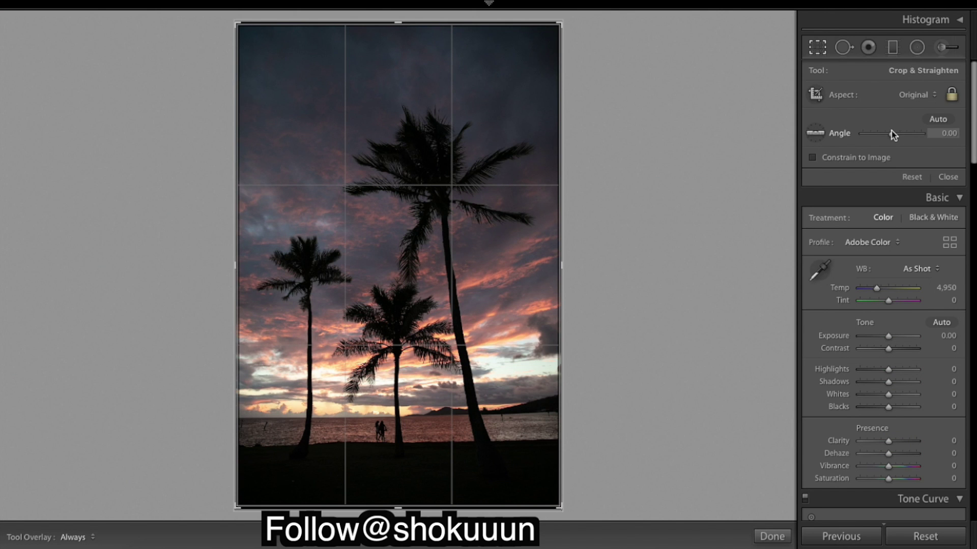
pyautogui.moveTo(892, 135); pyautogui.dragTo(891, 135)
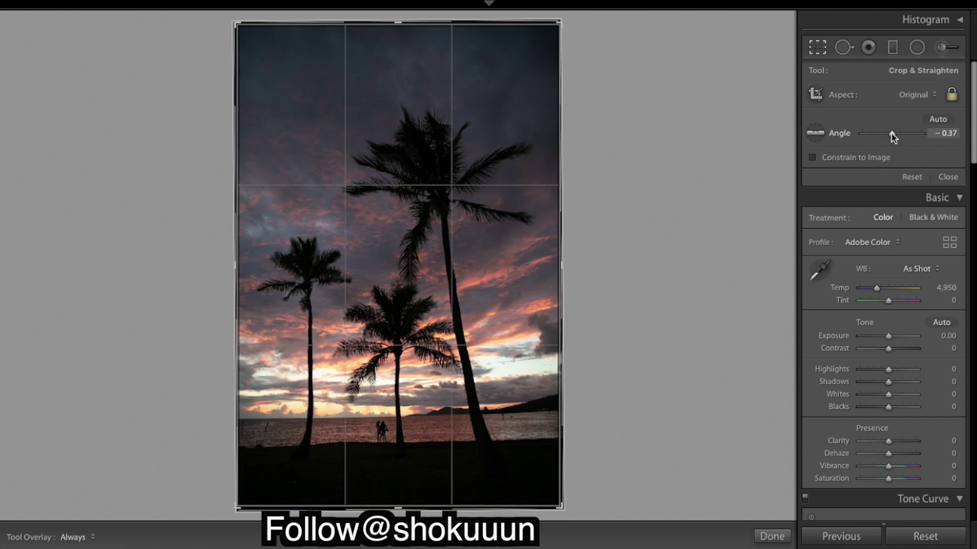
pyautogui.click(951, 133)
pyautogui.write('0')
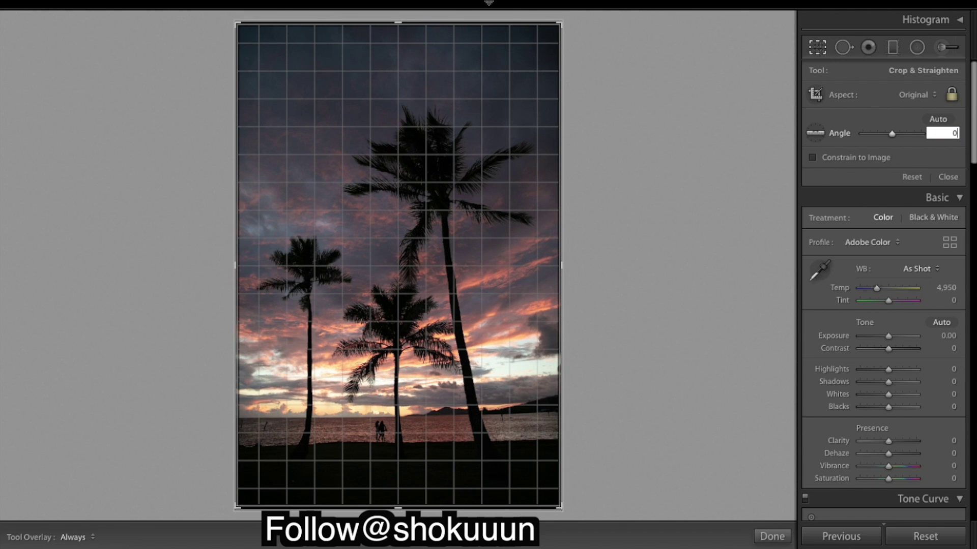
pyautogui.write('.30')
pyautogui.press('Return')
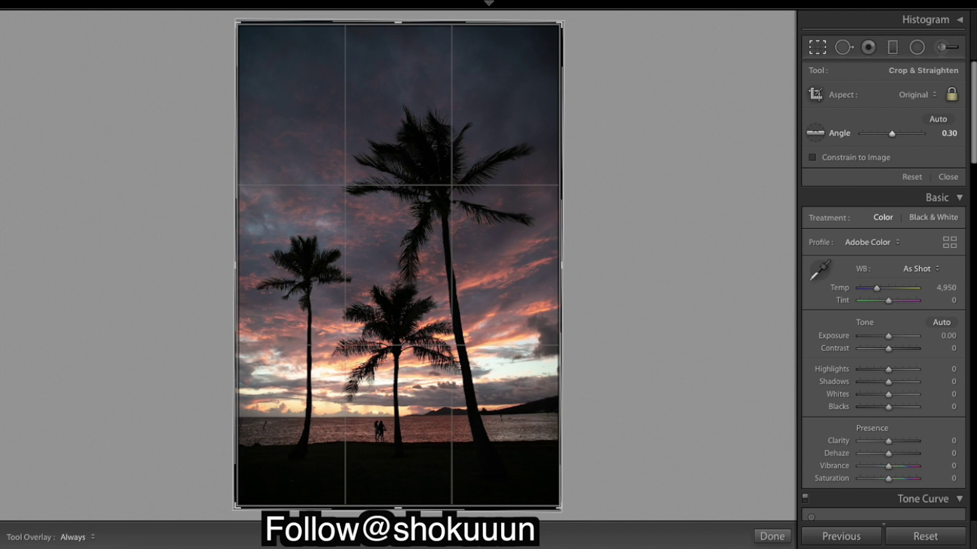
pyautogui.click(771, 535)
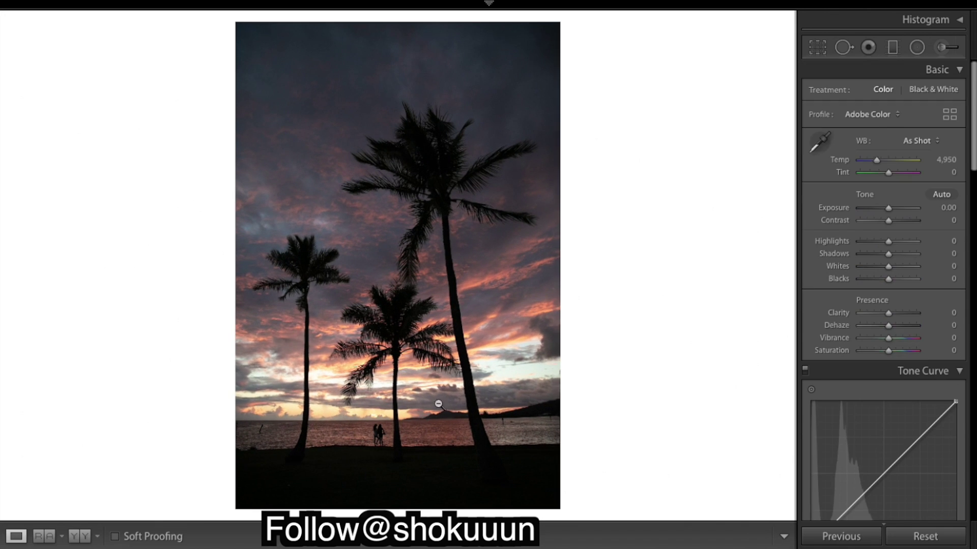
pyautogui.click(50, 536)
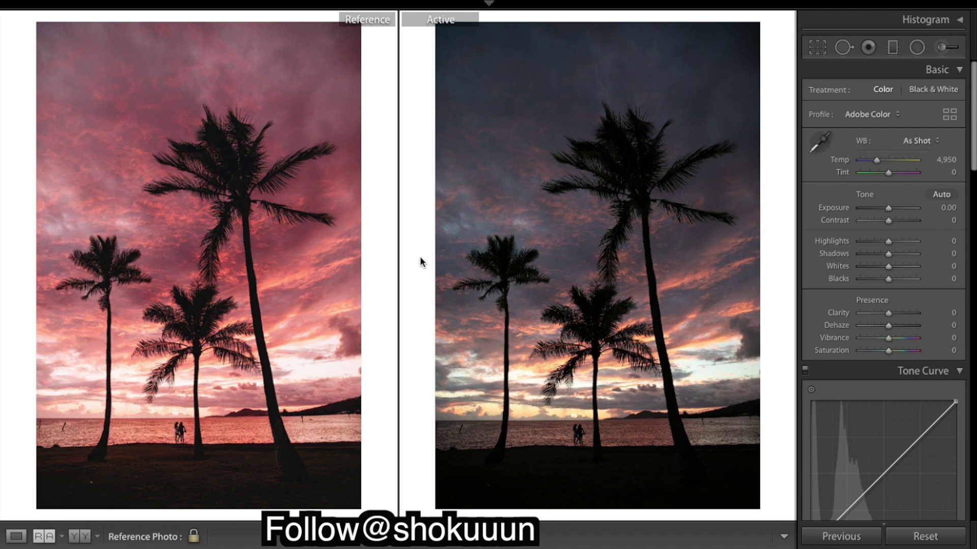
# Set the photo's white balance temperature to 6,250
pyautogui.click(947, 159)
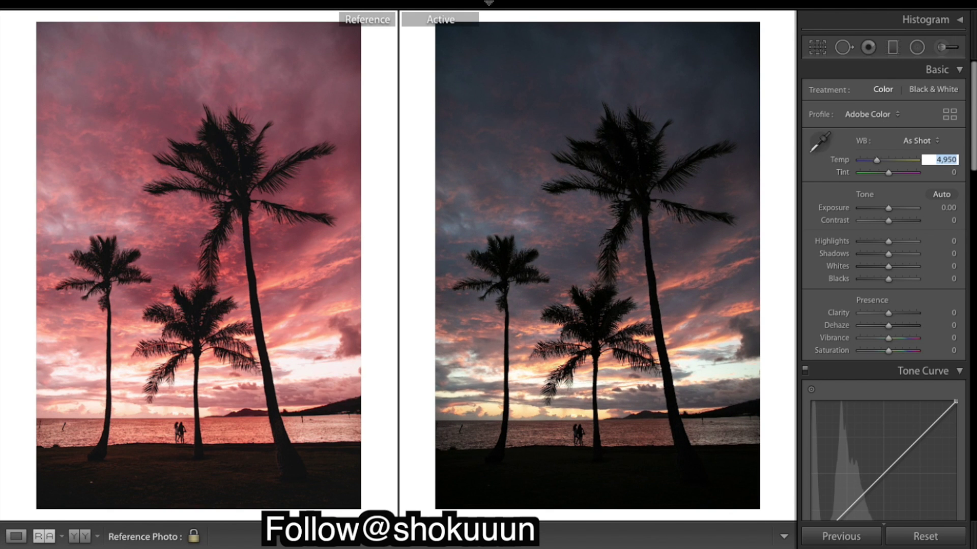
pyautogui.write('6250')
pyautogui.press('Return')
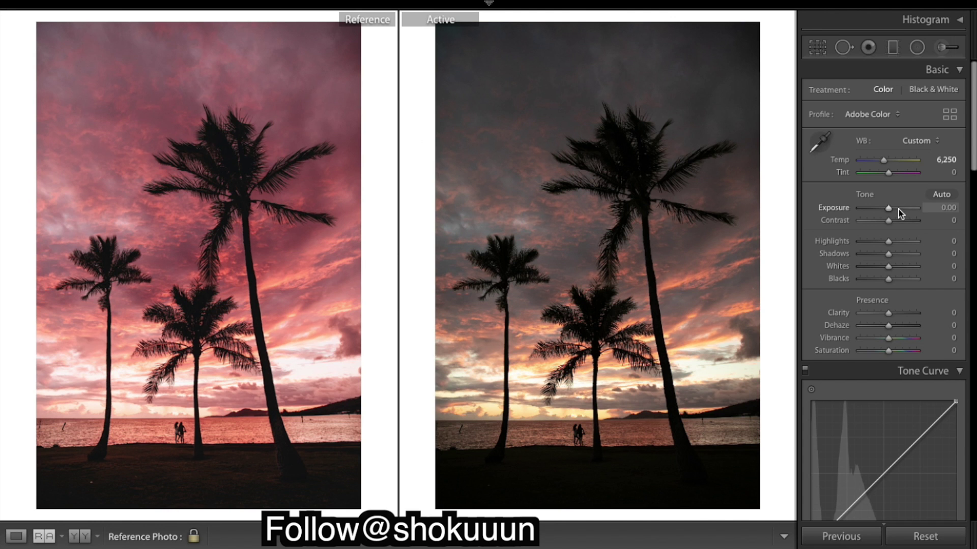
# Raise the exposure to +0.70 and the contrast to +36
pyautogui.scroll(-3, 897, 234)
pyautogui.scroll(2, 897, 234)
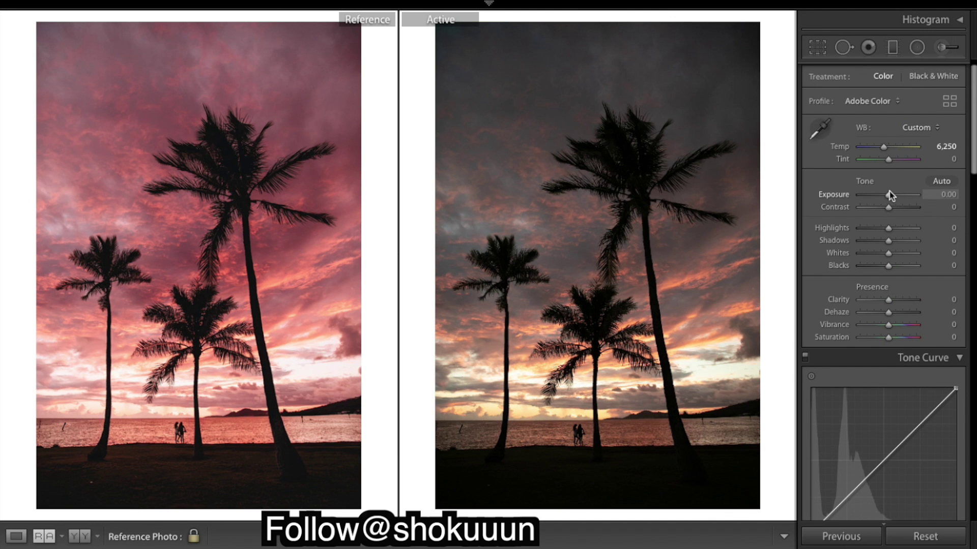
pyautogui.moveTo(889, 195); pyautogui.dragTo(894, 195)
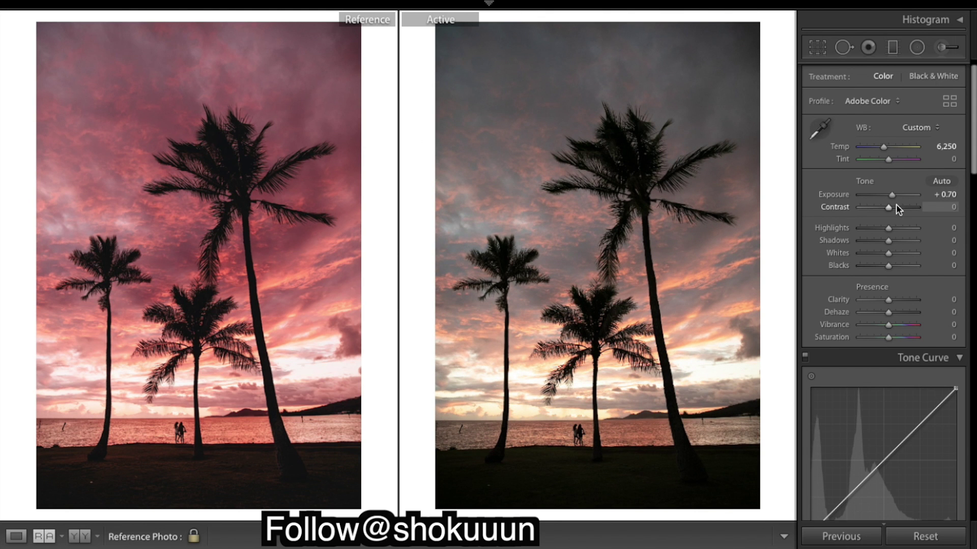
pyautogui.click(898, 206)
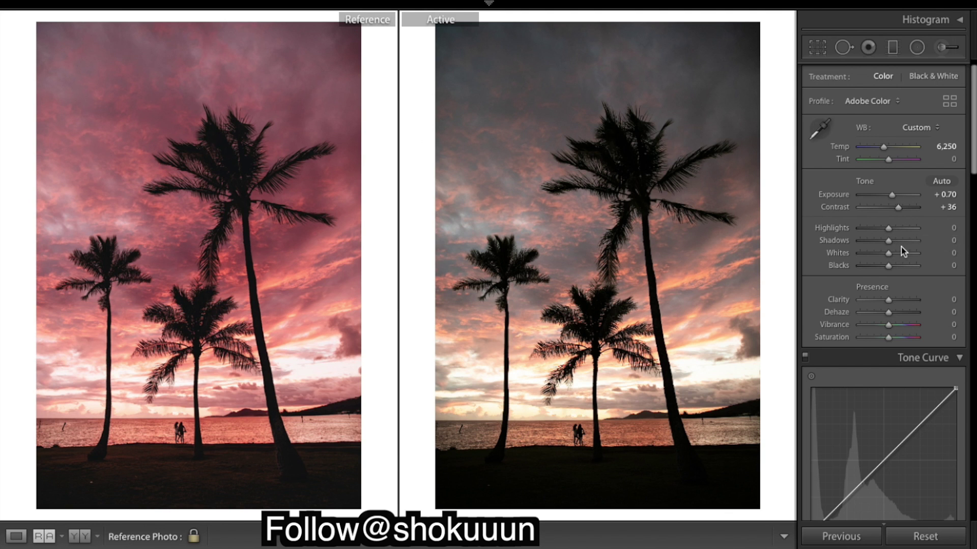
# Try moving the black point at the lower end of the RGB tone curve
pyautogui.scroll(-4, 888, 319)
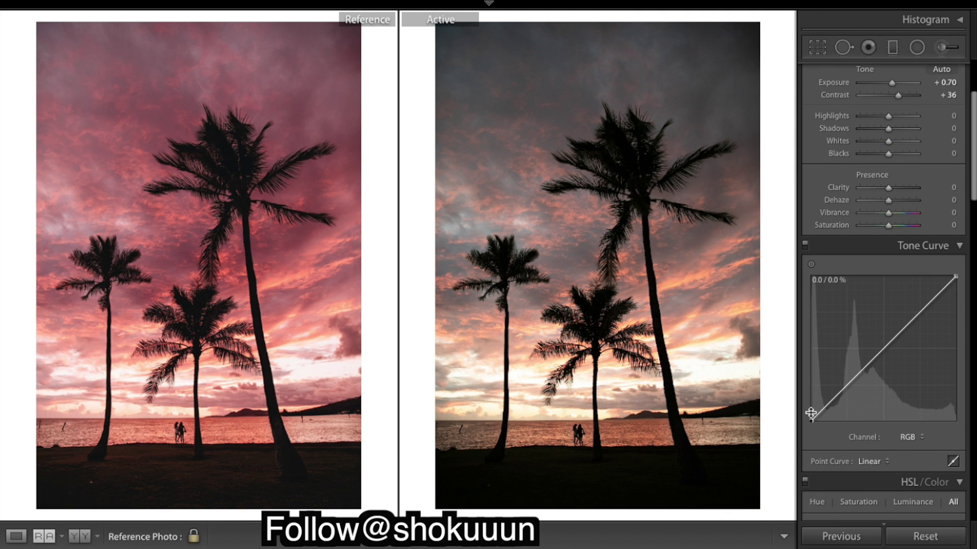
pyautogui.moveTo(811, 421); pyautogui.dragTo(786, 427)
pyautogui.scroll(4, 875, 306)
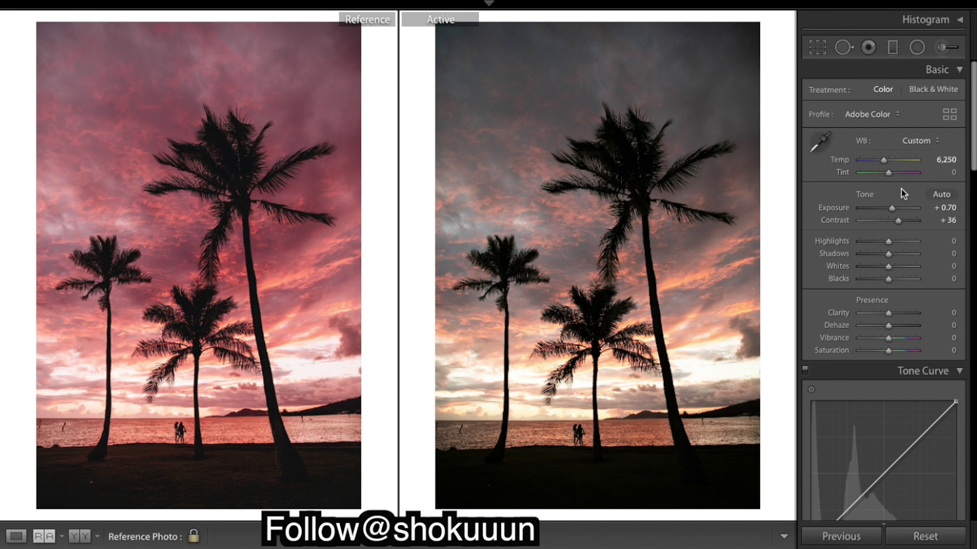
# Raise the contrast to +54 and lower the highlights to −51
pyautogui.moveTo(898, 222); pyautogui.dragTo(903, 226)
pyautogui.moveTo(907, 227); pyautogui.dragTo(903, 225)
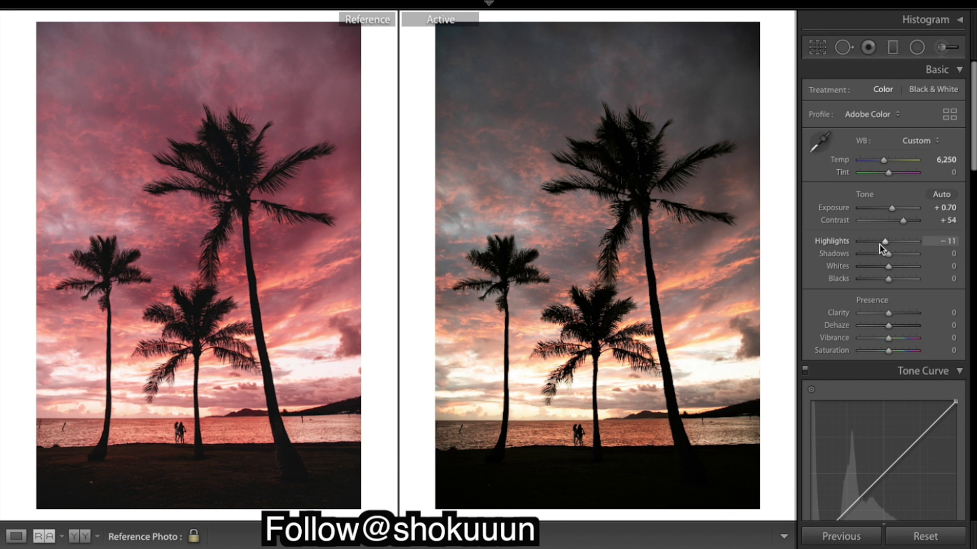
pyautogui.moveTo(878, 243); pyautogui.dragTo(876, 244)
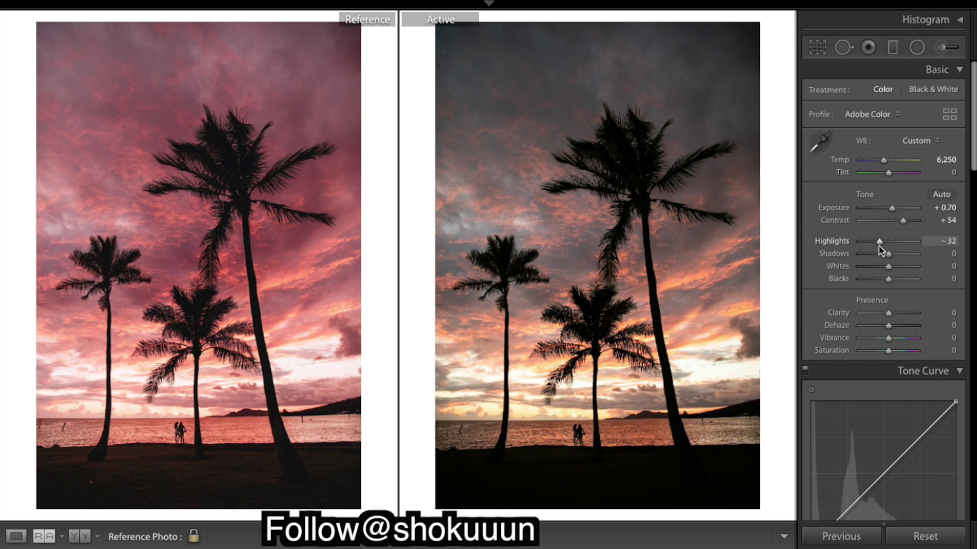
pyautogui.moveTo(878, 245); pyautogui.dragTo(874, 246)
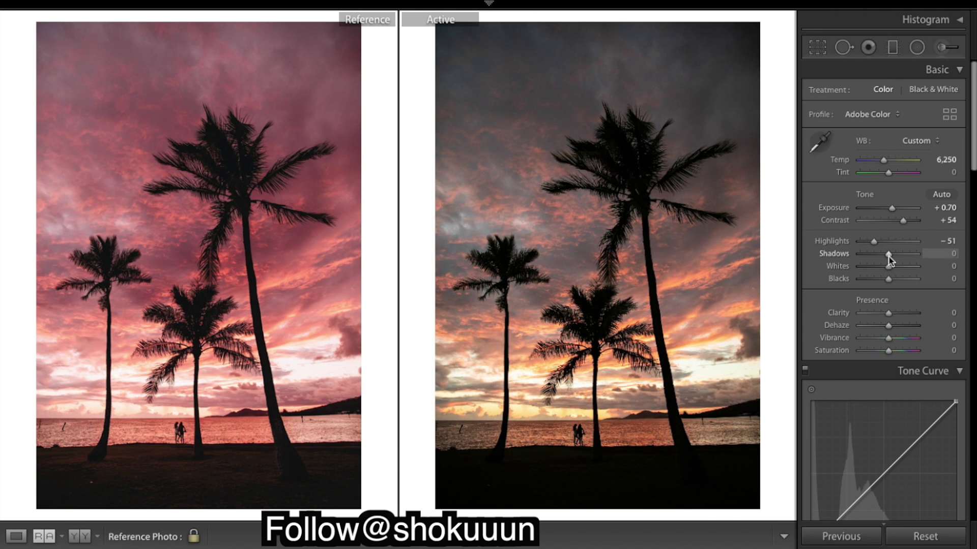
# Set the shadows to +30 and the blacks to −5
pyautogui.moveTo(889, 260); pyautogui.dragTo(903, 258)
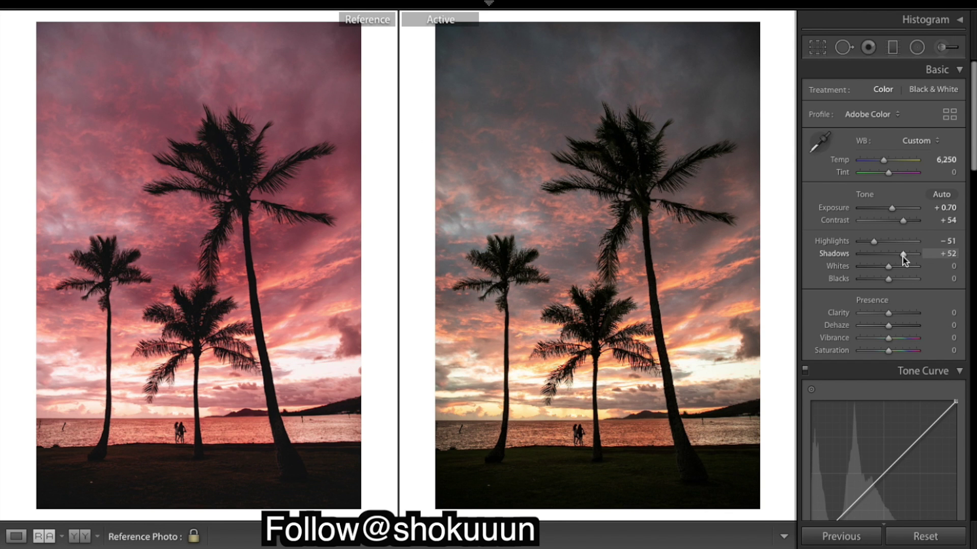
pyautogui.moveTo(904, 258); pyautogui.dragTo(901, 258)
pyautogui.moveTo(900, 255); pyautogui.dragTo(897, 254)
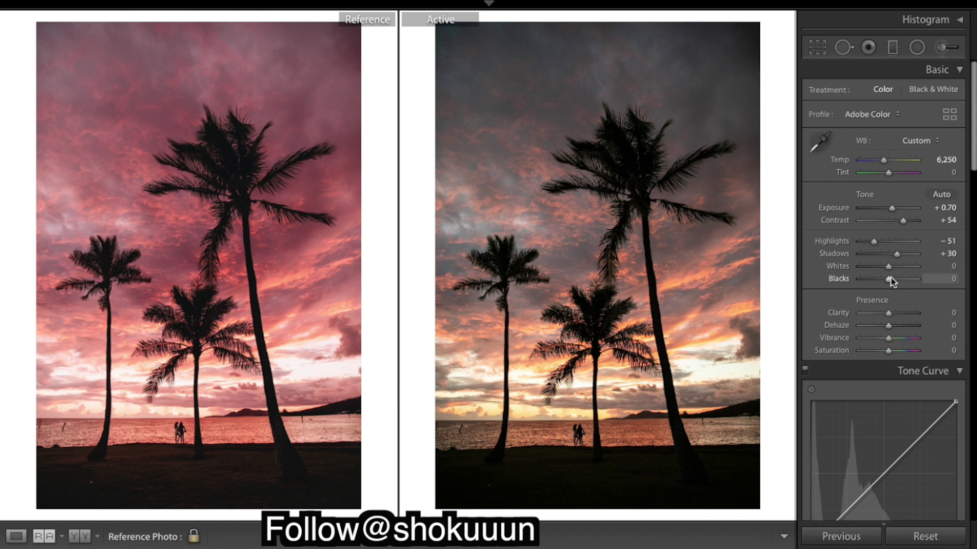
pyautogui.moveTo(887, 282); pyautogui.dragTo(886, 282)
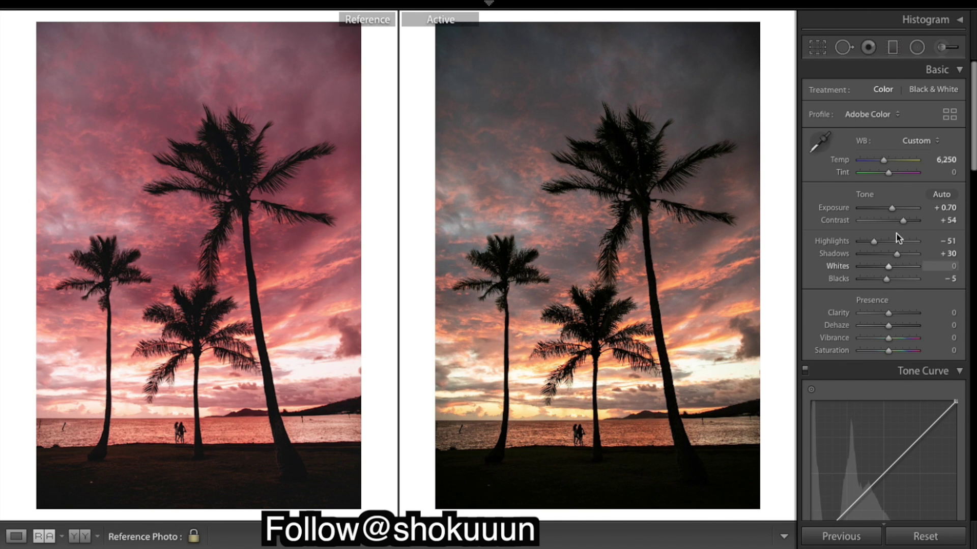
# Try lowering the whites to −65, and undo that change
pyautogui.moveTo(889, 270)
pyautogui.mouseDown()
pyautogui.moveTo(871, 271)
pyautogui.moveTo(910, 266)
pyautogui.moveTo(871, 276)
pyautogui.mouseUp()
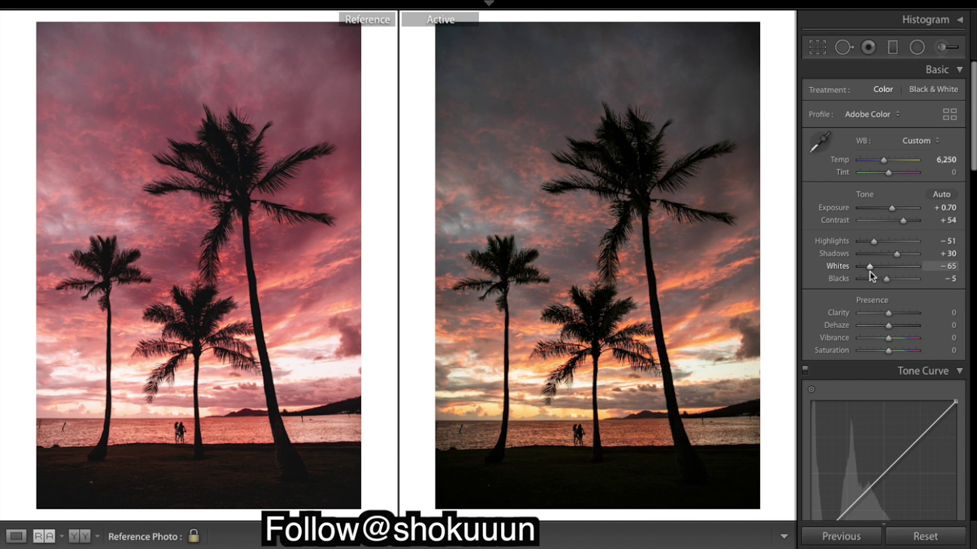
pyautogui.hotkey('ctrl', 'z')
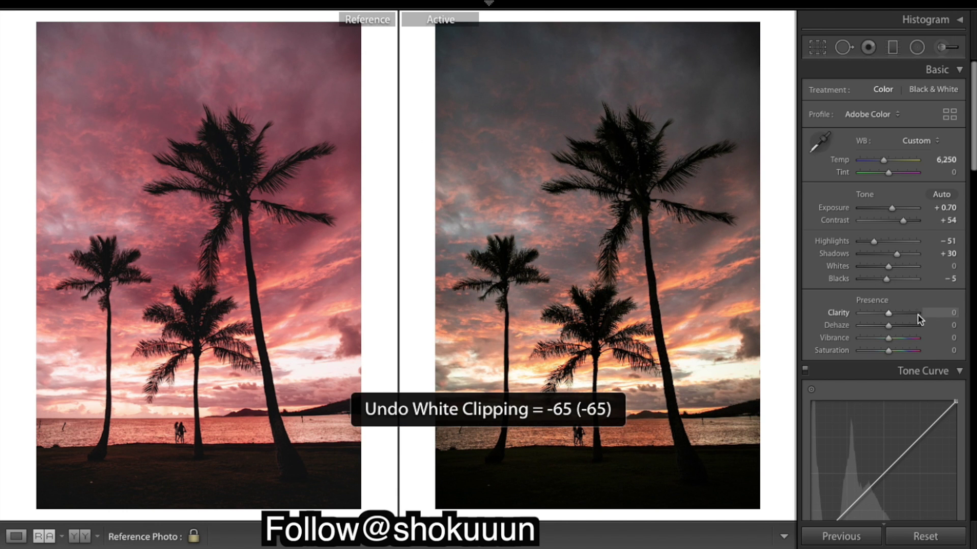
pyautogui.scroll(-1, 936, 265)
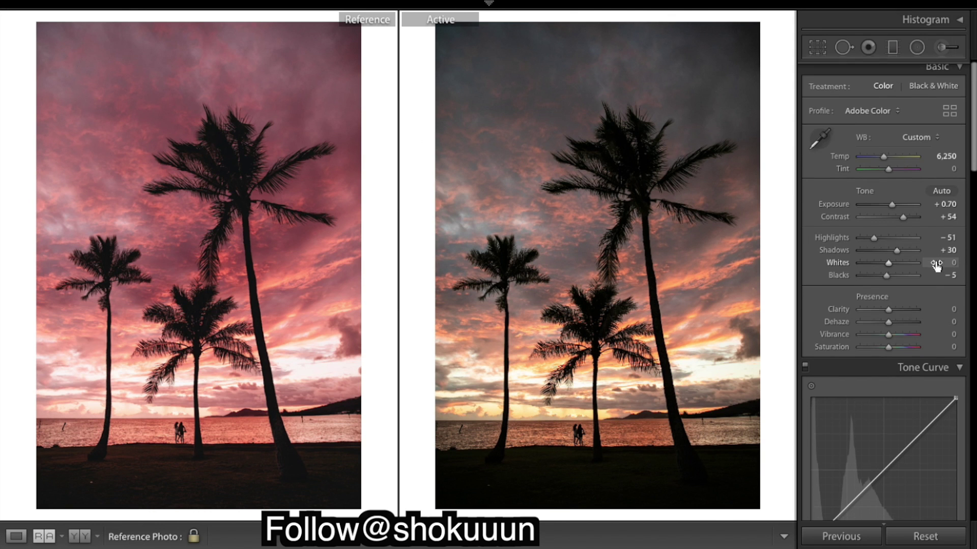
# Set the split-toning saturation to 17 for the shadows and 16 for the highlights, keeping both hues at 0
pyautogui.scroll(-1, 935, 265)
pyautogui.scroll(-8, 935, 265)
pyautogui.scroll(-6, 935, 264)
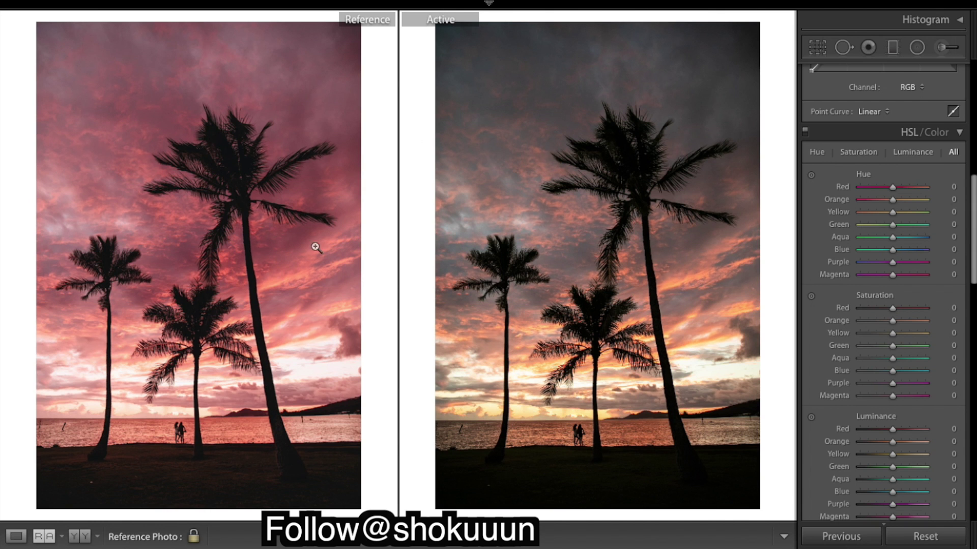
pyautogui.scroll(-4, 949, 238)
pyautogui.scroll(-4, 949, 239)
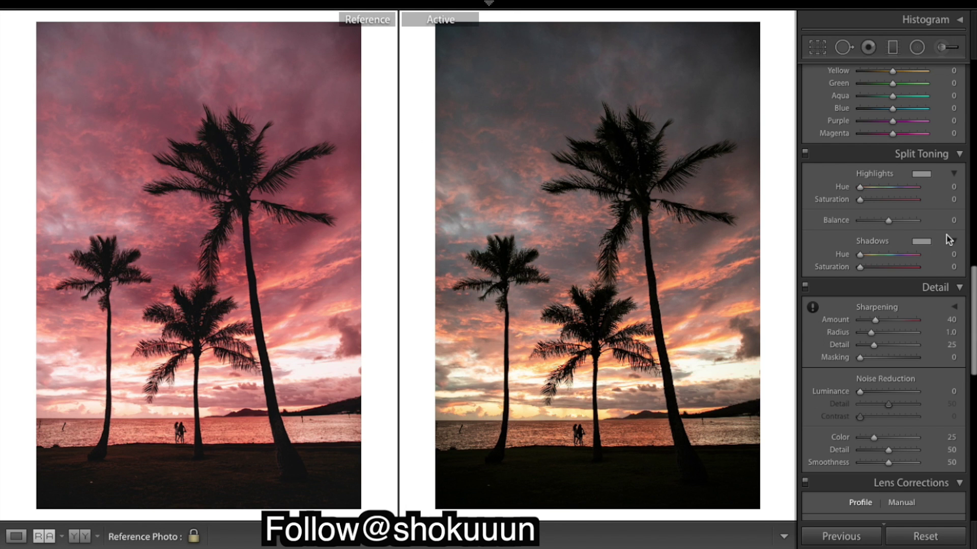
pyautogui.scroll(1, 948, 239)
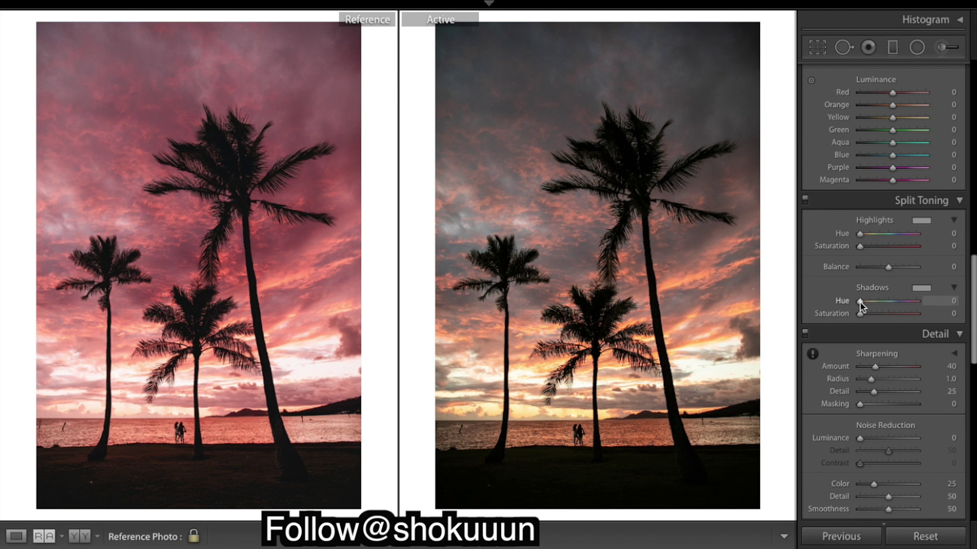
pyautogui.moveTo(860, 315); pyautogui.dragTo(870, 318)
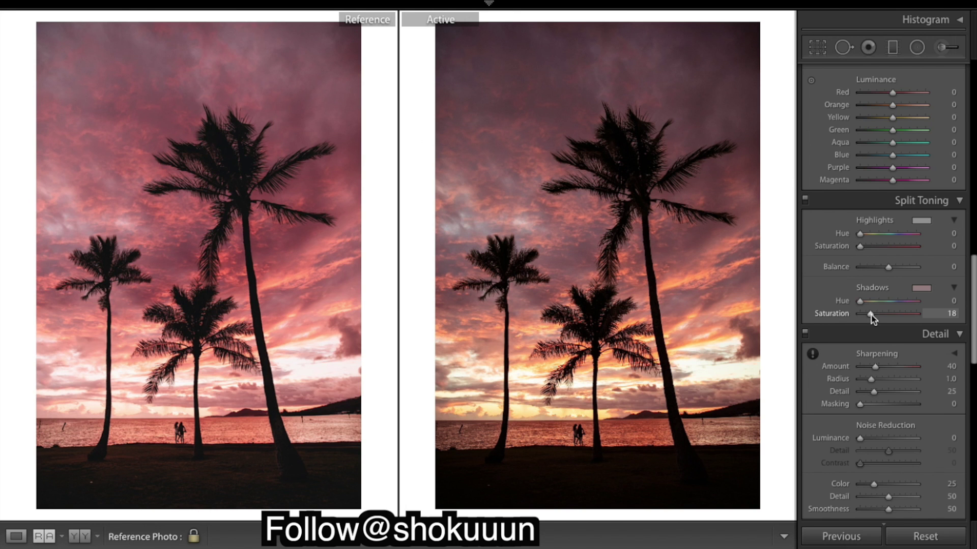
pyautogui.moveTo(870, 317); pyautogui.dragTo(869, 318)
pyautogui.moveTo(869, 313); pyautogui.dragTo(878, 316)
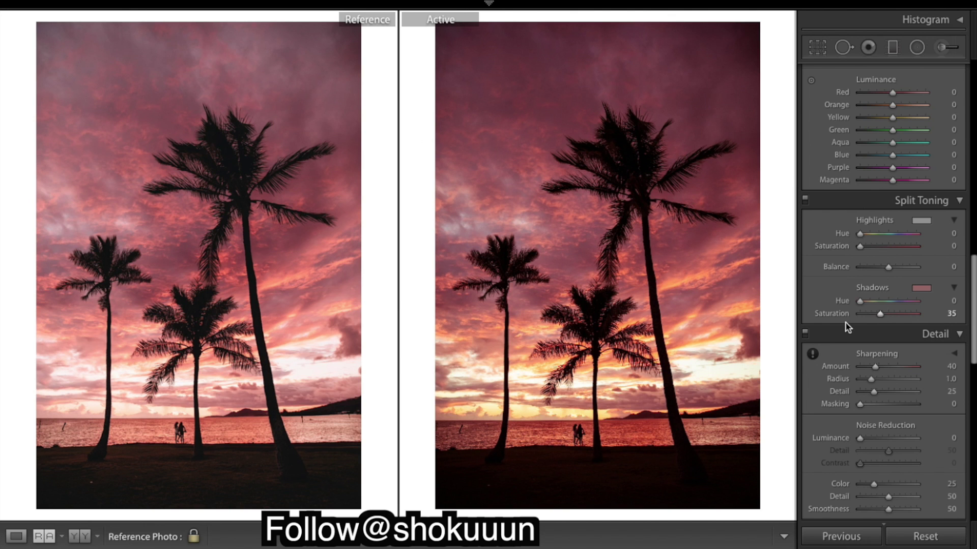
pyautogui.hotkey('ctrl', 'z')
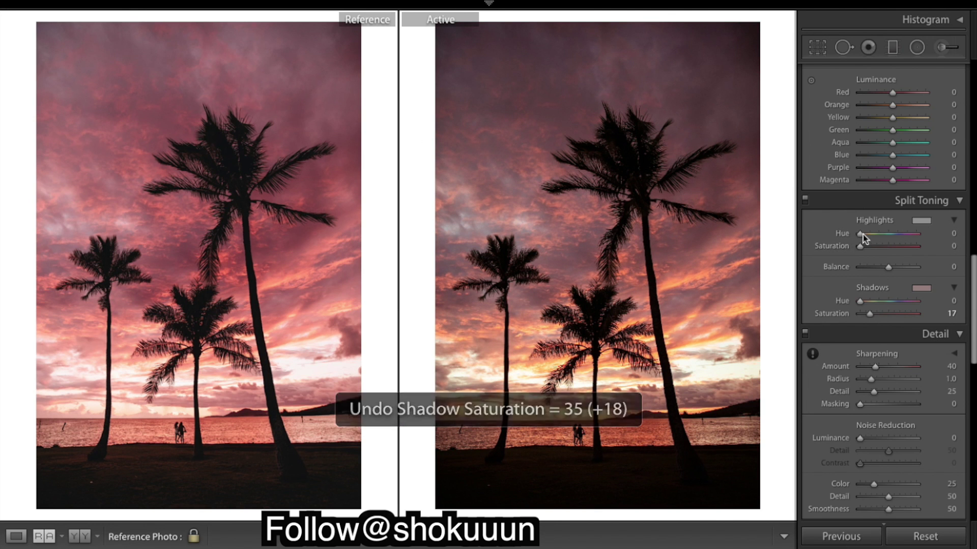
pyautogui.moveTo(859, 246); pyautogui.dragTo(870, 247)
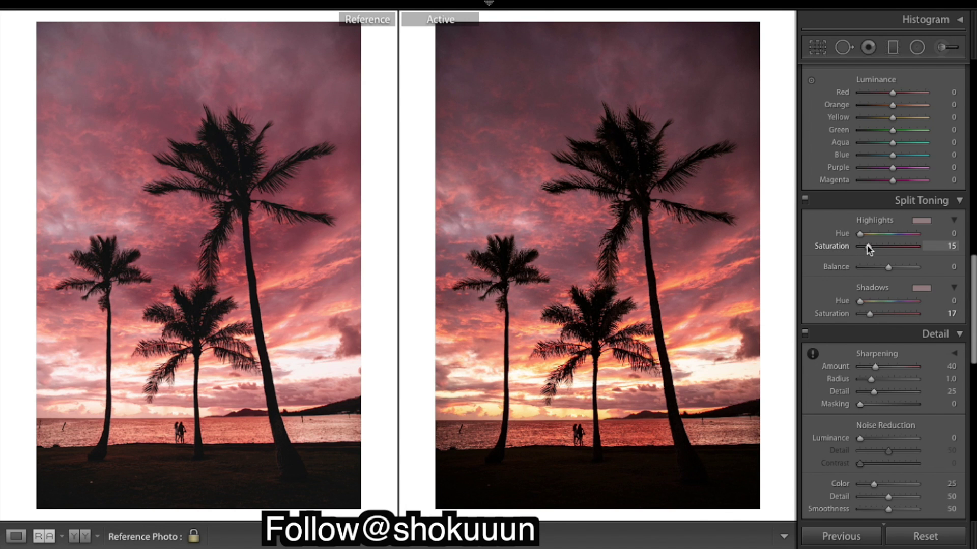
pyautogui.moveTo(867, 249); pyautogui.dragTo(869, 248)
# Lower the whites to −11 in the basic tone adjustments
pyautogui.scroll(15, 902, 159)
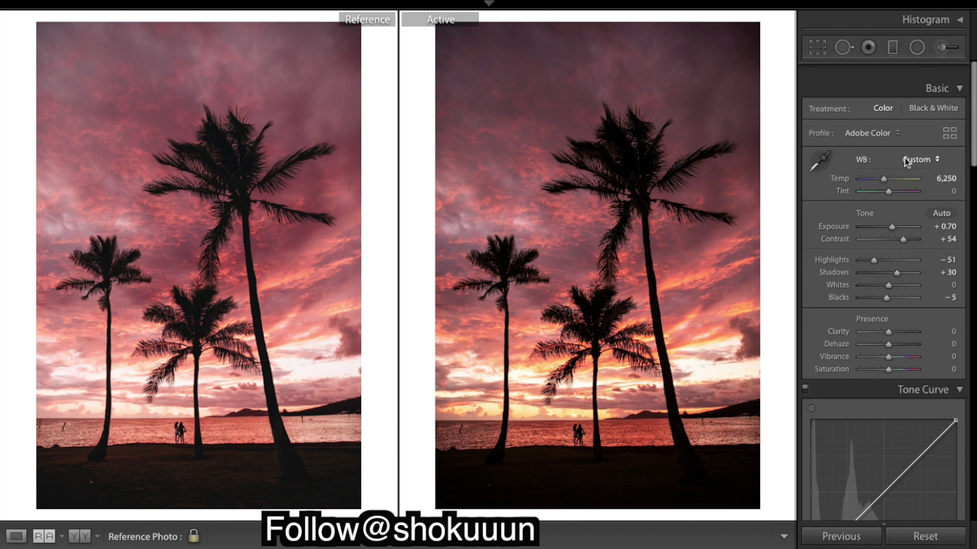
pyautogui.scroll(-1, 906, 162)
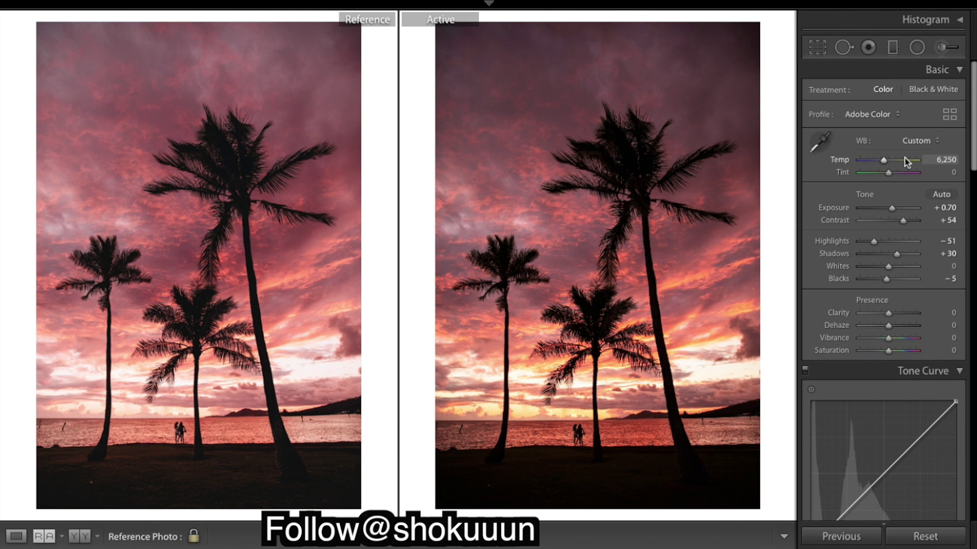
pyautogui.scroll(-4, 906, 162)
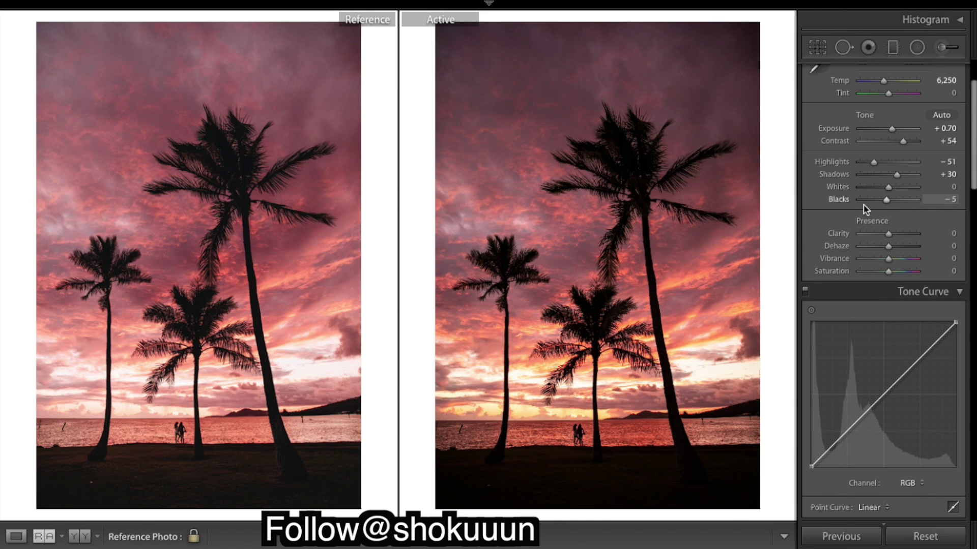
pyautogui.moveTo(890, 190)
pyautogui.mouseDown()
pyautogui.moveTo(870, 188)
pyautogui.moveTo(884, 188)
pyautogui.mouseUp()
# Fade the RGB tone curve by raising the black point slightly, adding quarter-tone and midtone points, and lowering the white point
pyautogui.scroll(-5, 871, 286)
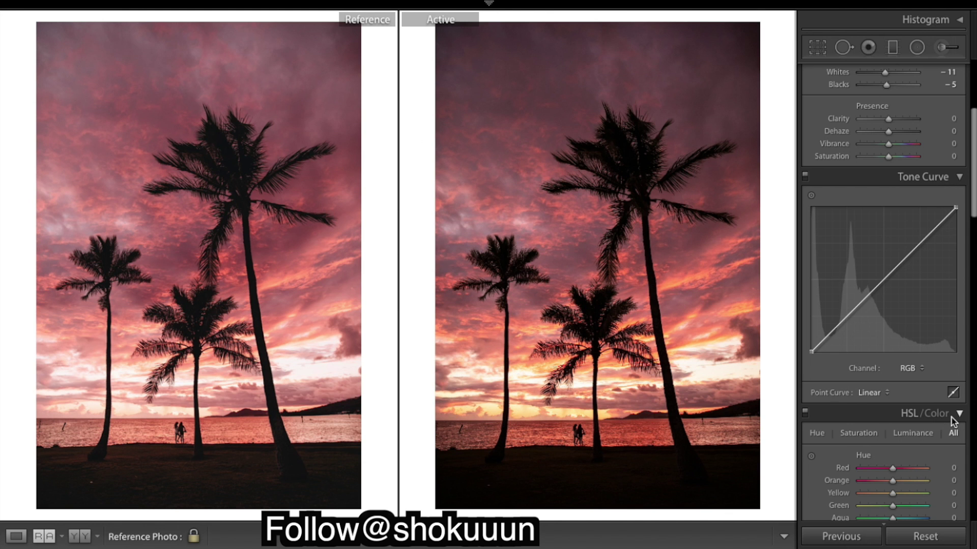
pyautogui.moveTo(814, 351); pyautogui.dragTo(812, 346)
pyautogui.click(844, 317)
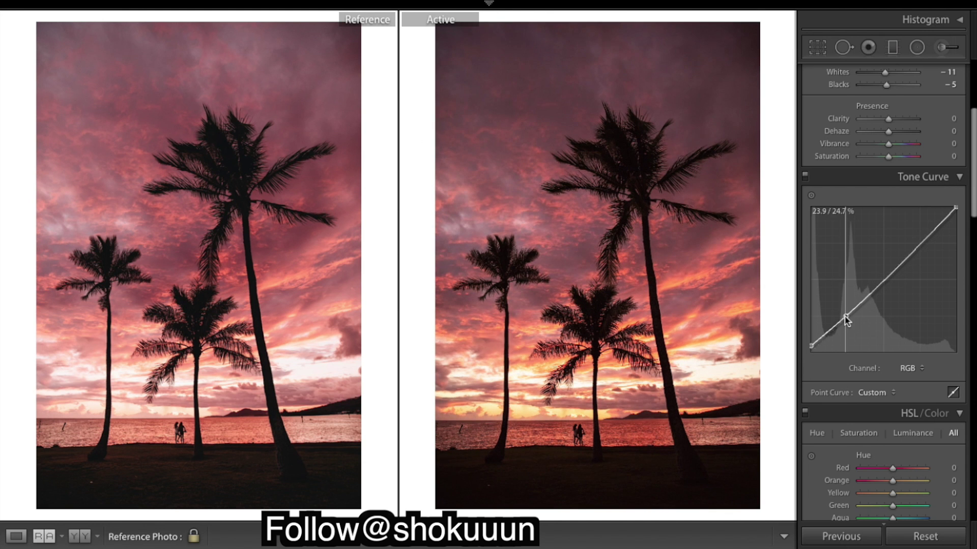
pyautogui.moveTo(844, 316); pyautogui.dragTo(846, 315)
pyautogui.click(883, 283)
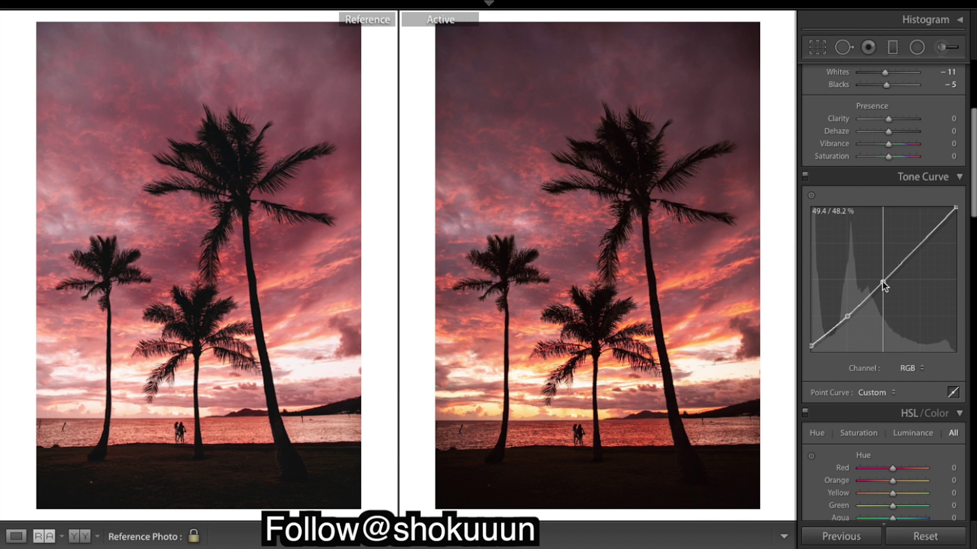
pyautogui.moveTo(956, 208)
pyautogui.mouseDown()
pyautogui.moveTo(962, 239)
pyautogui.moveTo(957, 224)
pyautogui.mouseUp()
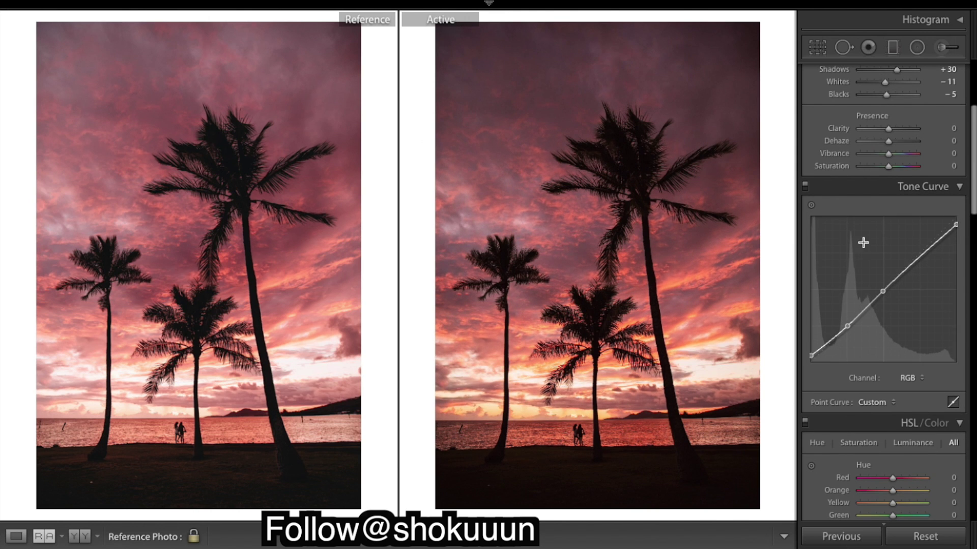
# Reduce the HSL saturation of orange to −38 and yellow to −34
pyautogui.scroll(2, 871, 212)
pyautogui.scroll(1, 870, 212)
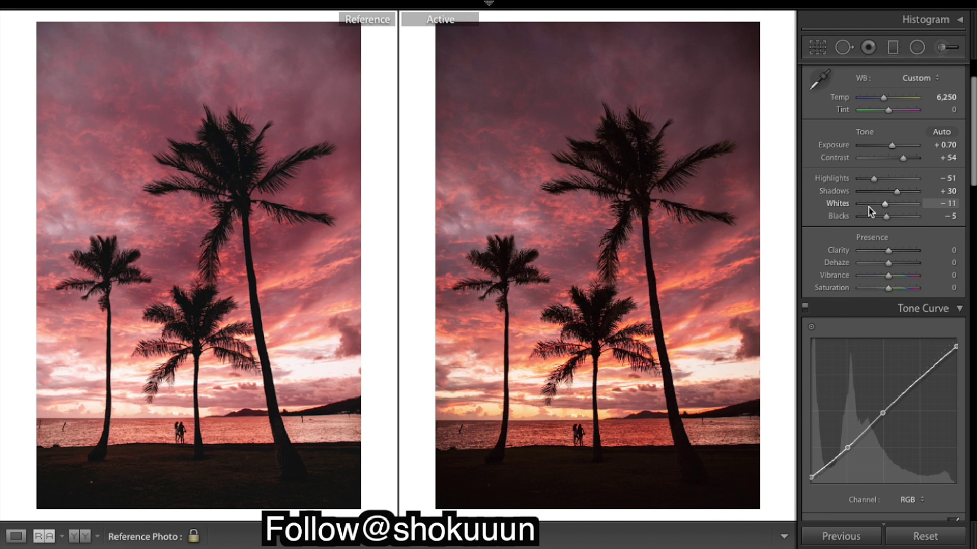
pyautogui.scroll(-10, 871, 213)
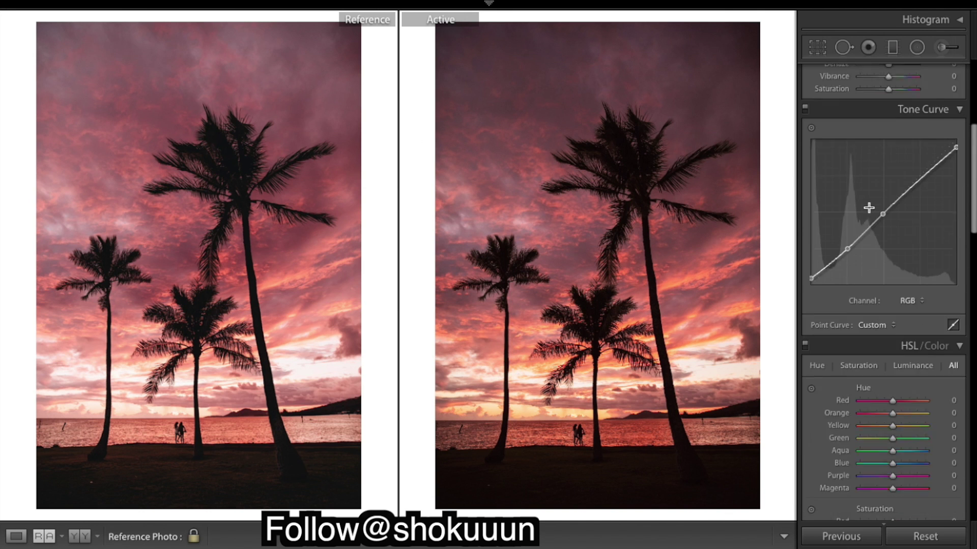
pyautogui.scroll(-1, 871, 212)
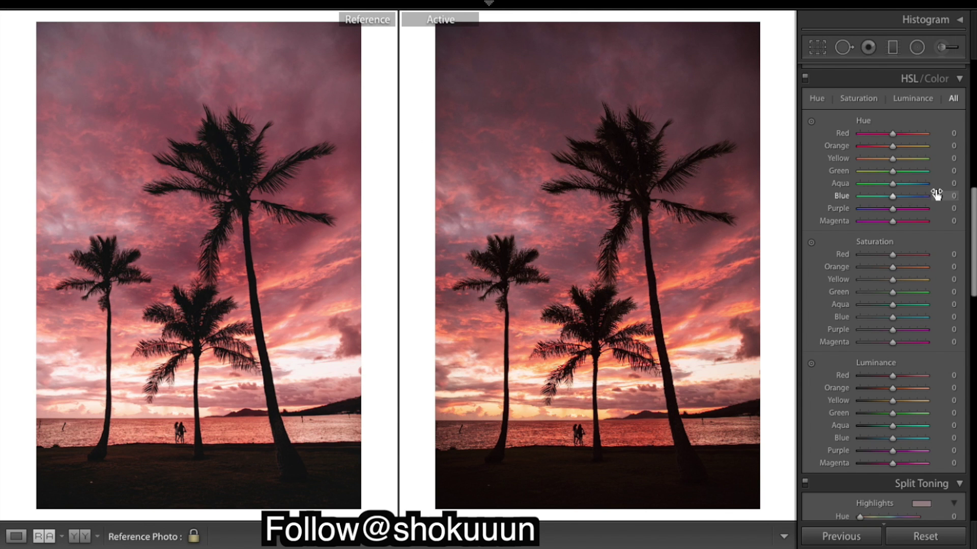
pyautogui.click(873, 268)
pyautogui.moveTo(873, 267); pyautogui.dragTo(875, 267)
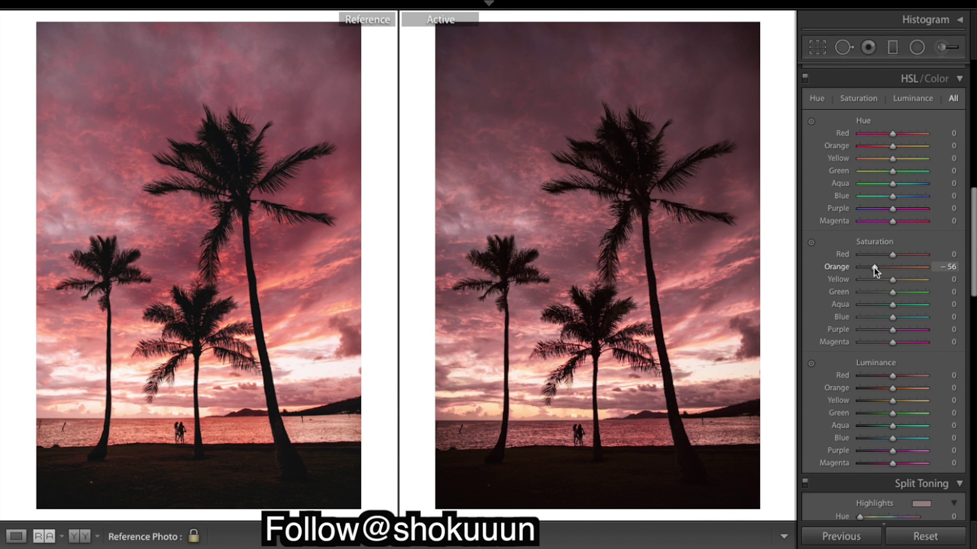
pyautogui.moveTo(874, 267); pyautogui.dragTo(879, 267)
pyautogui.click(881, 280)
# Try moving the purple saturation to −100 and then toward the opposite extreme, and undo those changes
pyautogui.scroll(-2, 901, 331)
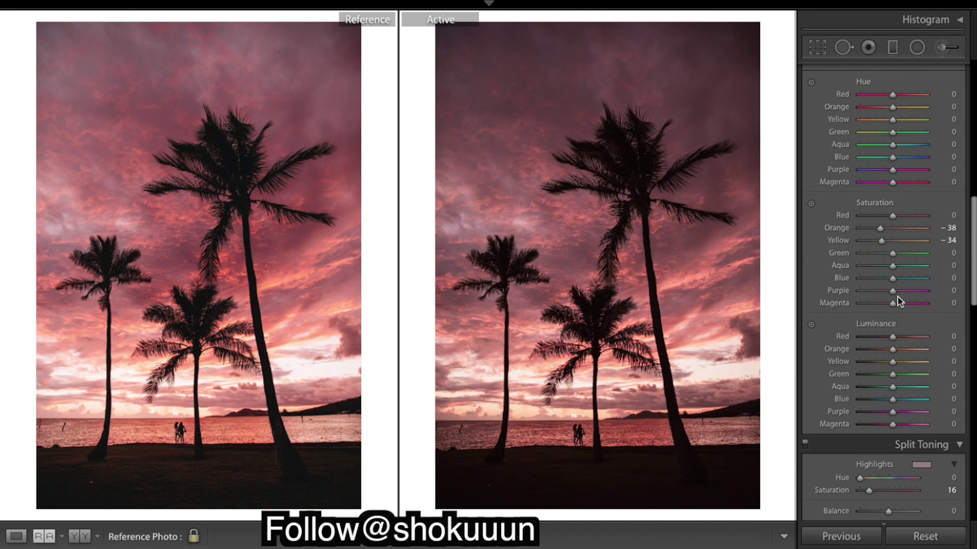
pyautogui.moveTo(894, 297); pyautogui.dragTo(865, 294)
pyautogui.moveTo(859, 291); pyautogui.dragTo(936, 291)
pyautogui.hotkey('ctrl', 'z')
pyautogui.hotkey('ctrl', 'z')
pyautogui.hotkey('ctrl', 'z')
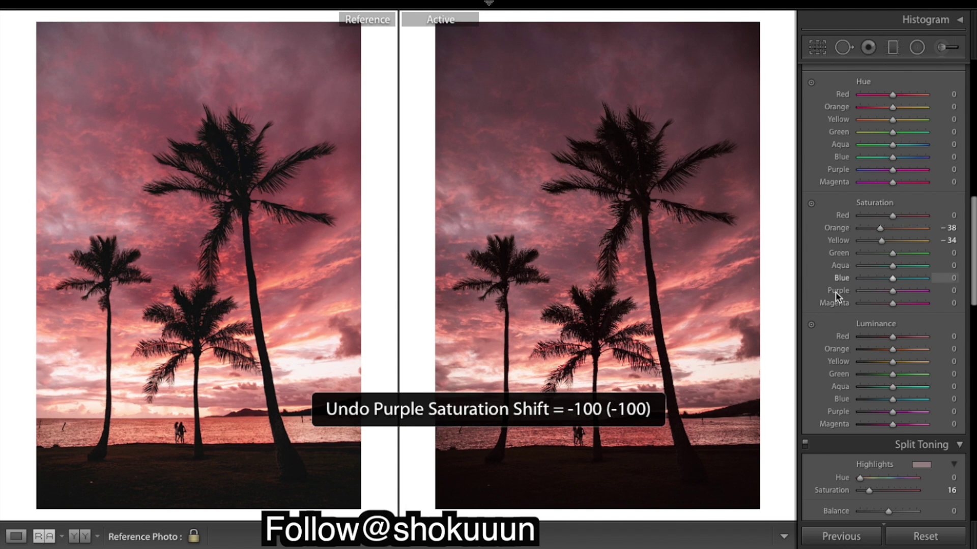
# Try raising the split-toning shadows saturation to about 30, and undo that change
pyautogui.scroll(-10, 815, 282)
pyautogui.scroll(5, 815, 282)
pyautogui.scroll(1, 814, 282)
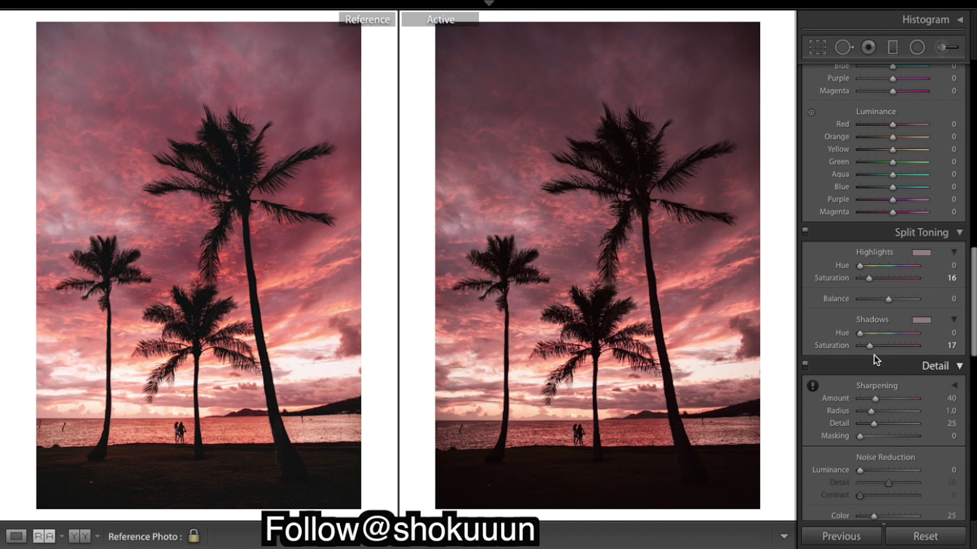
pyautogui.moveTo(870, 346); pyautogui.dragTo(881, 351)
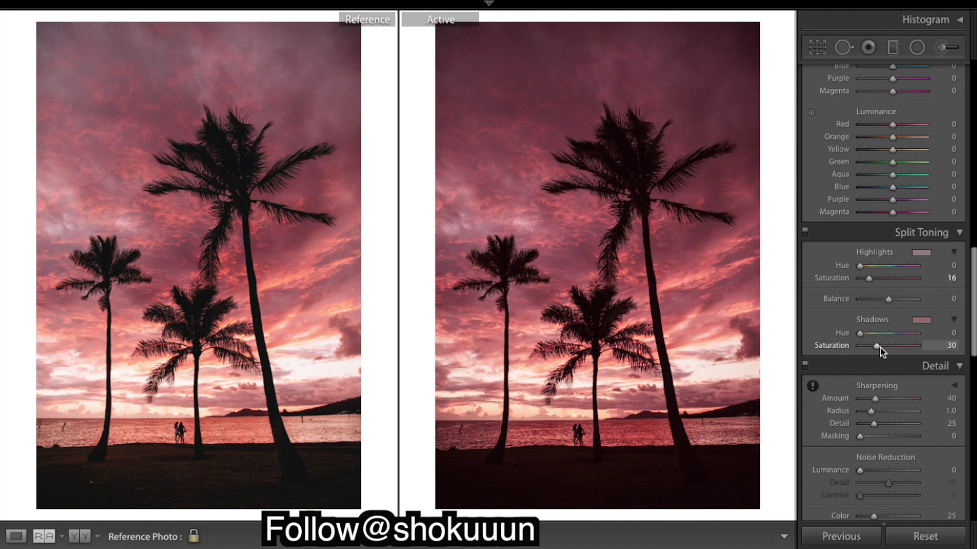
pyautogui.hotkey('ctrl', 'z')
# Raise the overall vibrance to +50 and the saturation to +30
pyautogui.scroll(10, 899, 210)
pyautogui.scroll(3, 901, 208)
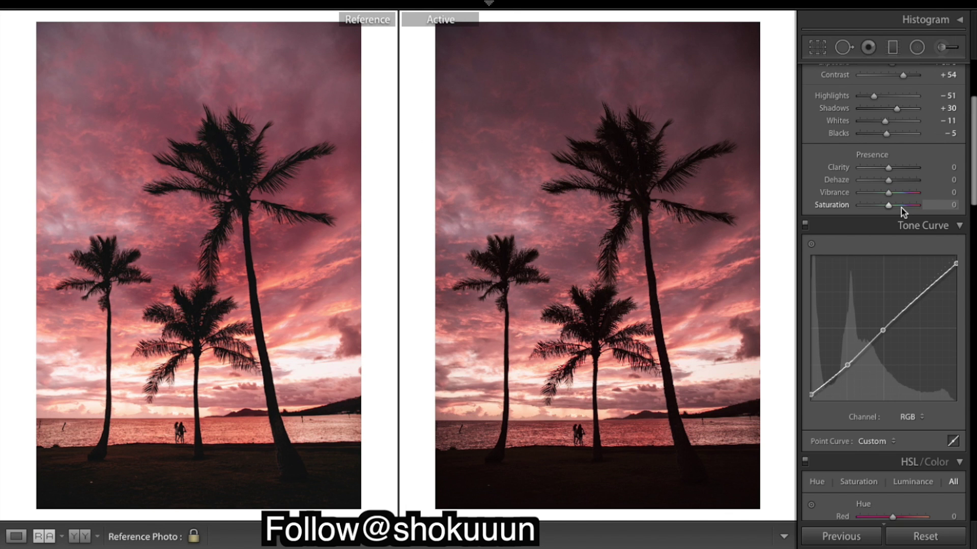
pyautogui.scroll(1, 901, 209)
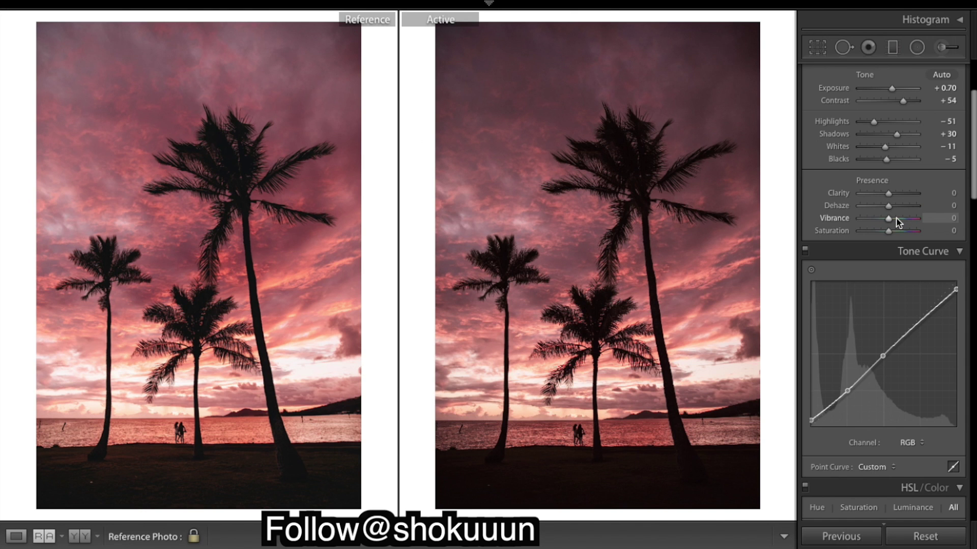
pyautogui.moveTo(899, 216); pyautogui.dragTo(895, 235)
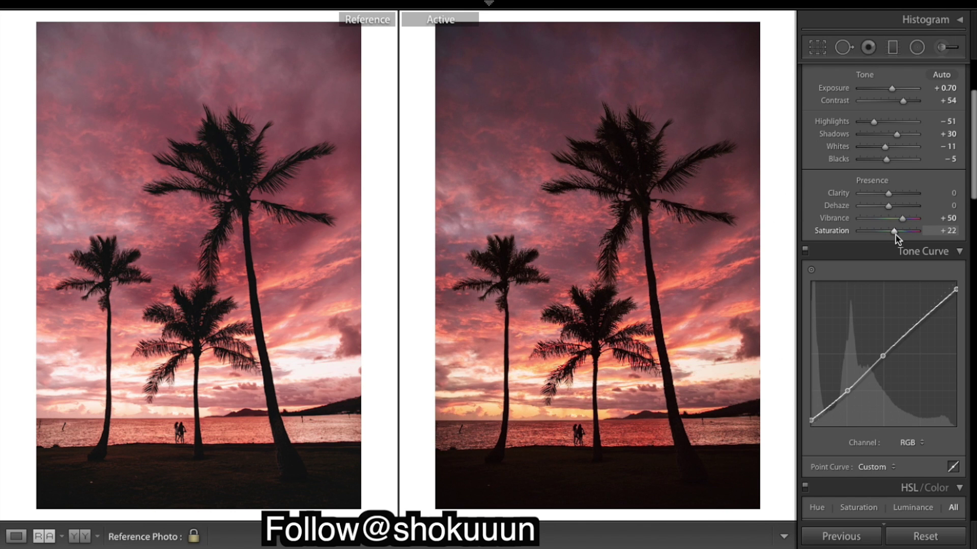
pyautogui.moveTo(896, 238); pyautogui.dragTo(898, 239)
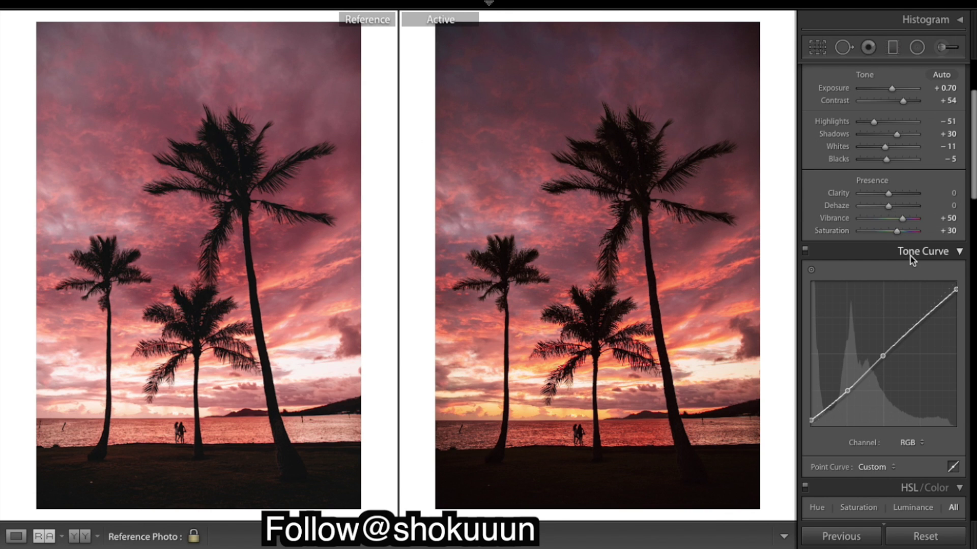
# Lower the HSL saturation of both orange and yellow to −58
pyautogui.scroll(-10, 909, 258)
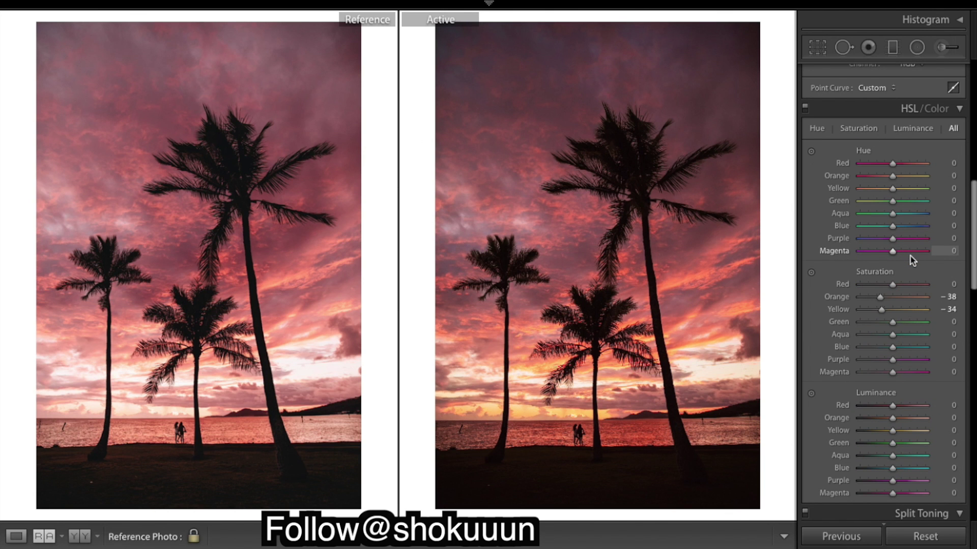
pyautogui.moveTo(881, 300); pyautogui.dragTo(872, 300)
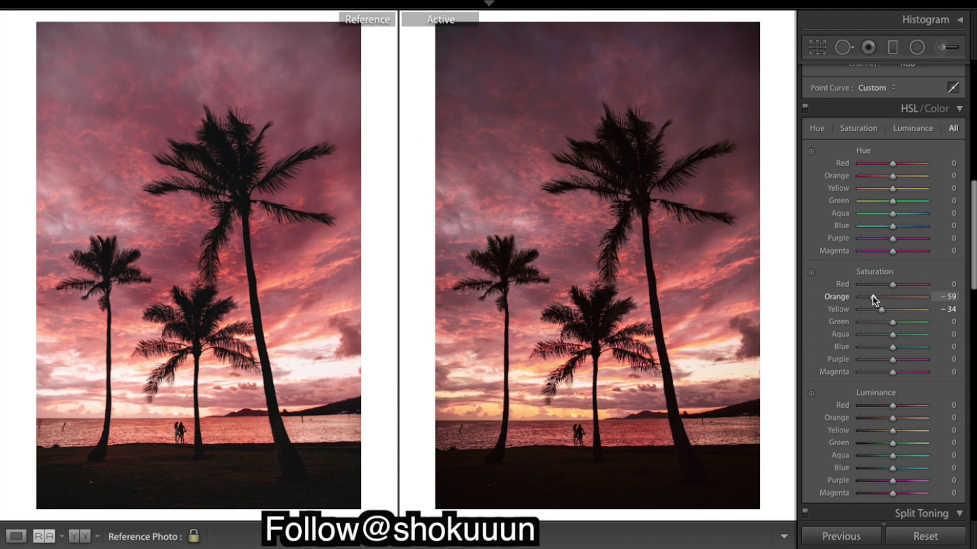
pyautogui.moveTo(872, 300); pyautogui.dragTo(873, 300)
pyautogui.moveTo(873, 300); pyautogui.dragTo(874, 300)
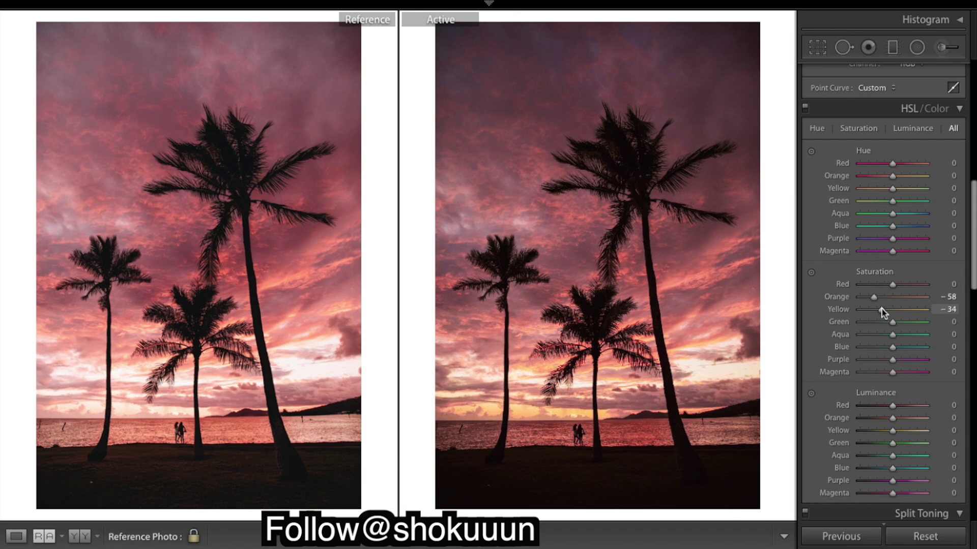
pyautogui.moveTo(882, 309); pyautogui.dragTo(874, 313)
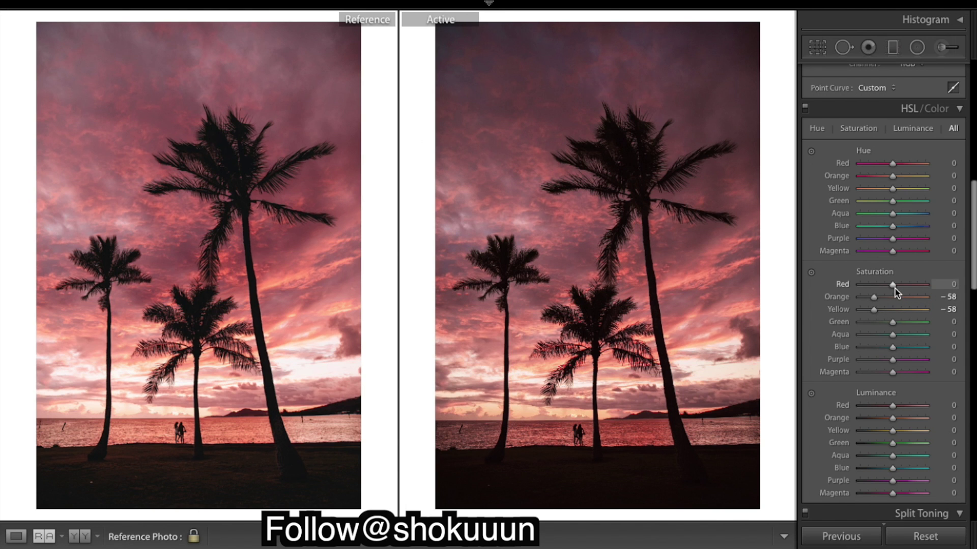
# Set the HSL saturation of red to +41 and purple to −17
pyautogui.moveTo(894, 289)
pyautogui.mouseDown()
pyautogui.moveTo(903, 289)
pyautogui.moveTo(886, 290)
pyautogui.moveTo(905, 290)
pyautogui.mouseUp()
pyautogui.moveTo(908, 294)
pyautogui.mouseDown()
pyautogui.moveTo(866, 301)
pyautogui.moveTo(908, 298)
pyautogui.mouseUp()
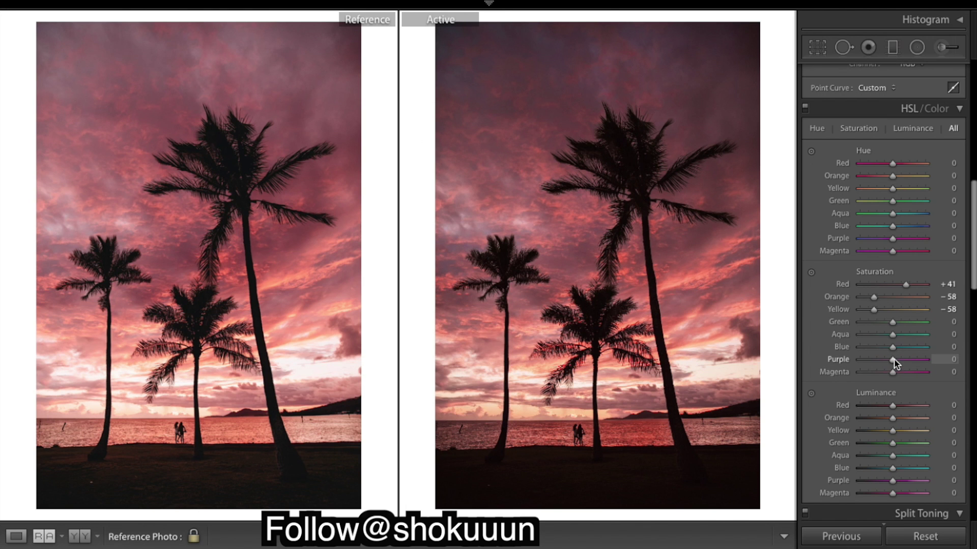
pyautogui.moveTo(892, 361)
pyautogui.mouseDown()
pyautogui.moveTo(879, 361)
pyautogui.moveTo(888, 362)
pyautogui.mouseUp()
# Raise the HSL luminance of red to +20, orange to +5 and yellow to +2
pyautogui.scroll(-1, 899, 383)
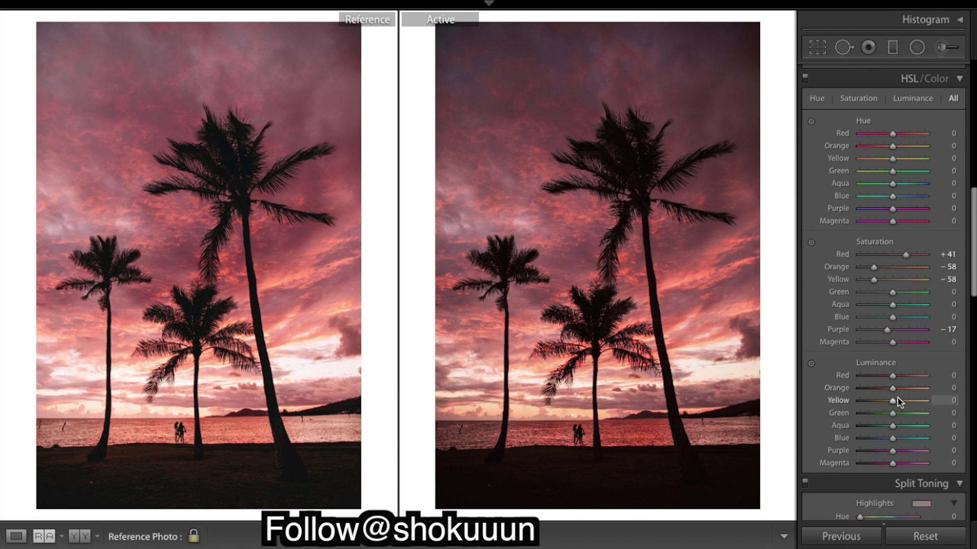
pyautogui.moveTo(894, 378)
pyautogui.mouseDown()
pyautogui.moveTo(909, 380)
pyautogui.moveTo(865, 379)
pyautogui.moveTo(899, 380)
pyautogui.mouseUp()
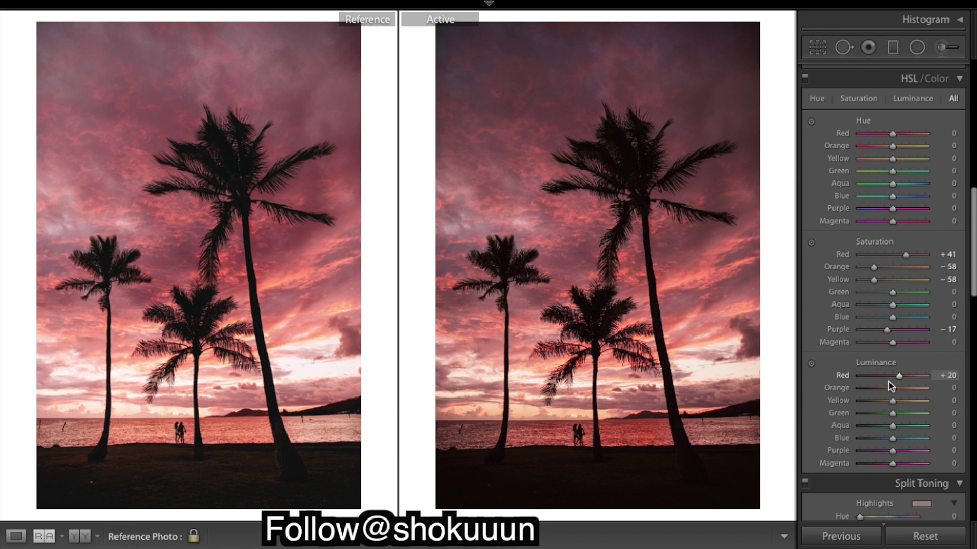
pyautogui.moveTo(892, 388); pyautogui.dragTo(894, 389)
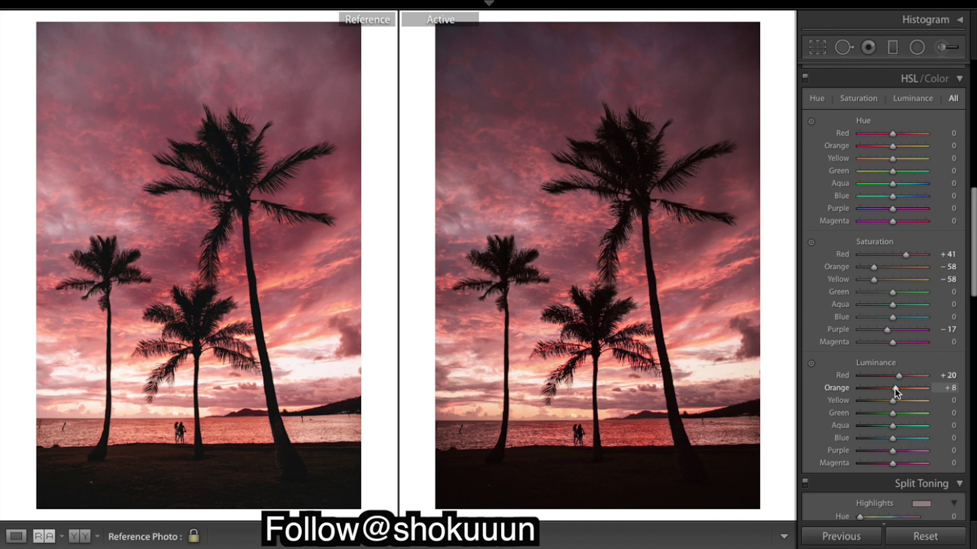
pyautogui.moveTo(893, 387); pyautogui.dragTo(893, 388)
pyautogui.scroll(3, 906, 300)
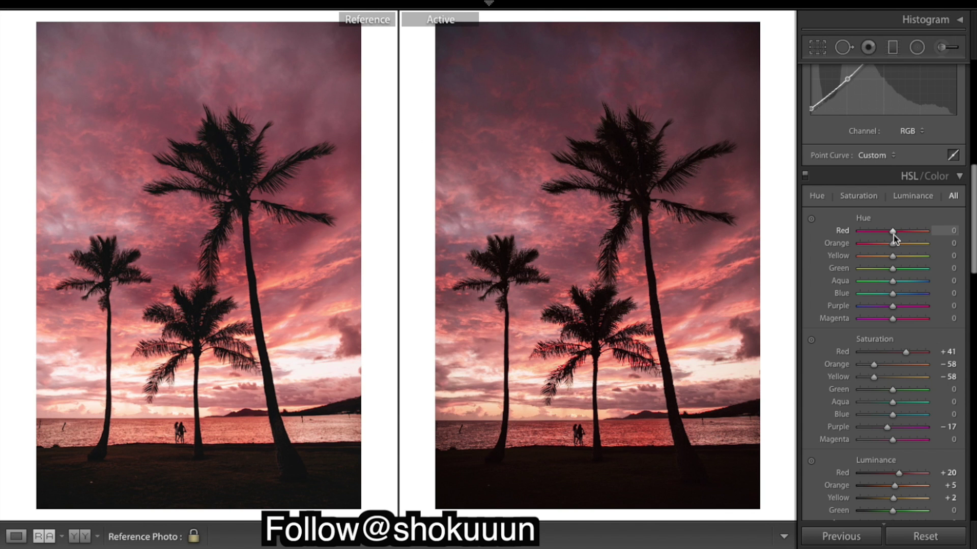
# Set the HSL hue of red to −20, orange to +12, yellow to −45, aqua to −1, blue to +47 and purple to +14
pyautogui.moveTo(893, 235)
pyautogui.mouseDown()
pyautogui.moveTo(841, 233)
pyautogui.moveTo(895, 239)
pyautogui.moveTo(871, 236)
pyautogui.moveTo(887, 245)
pyautogui.mouseUp()
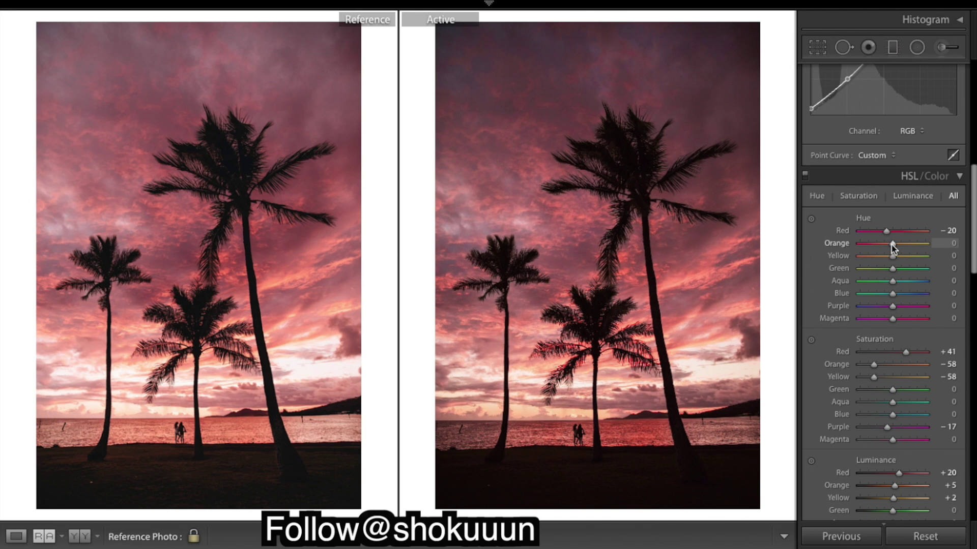
pyautogui.moveTo(890, 243); pyautogui.dragTo(896, 249)
pyautogui.moveTo(892, 257); pyautogui.dragTo(881, 261)
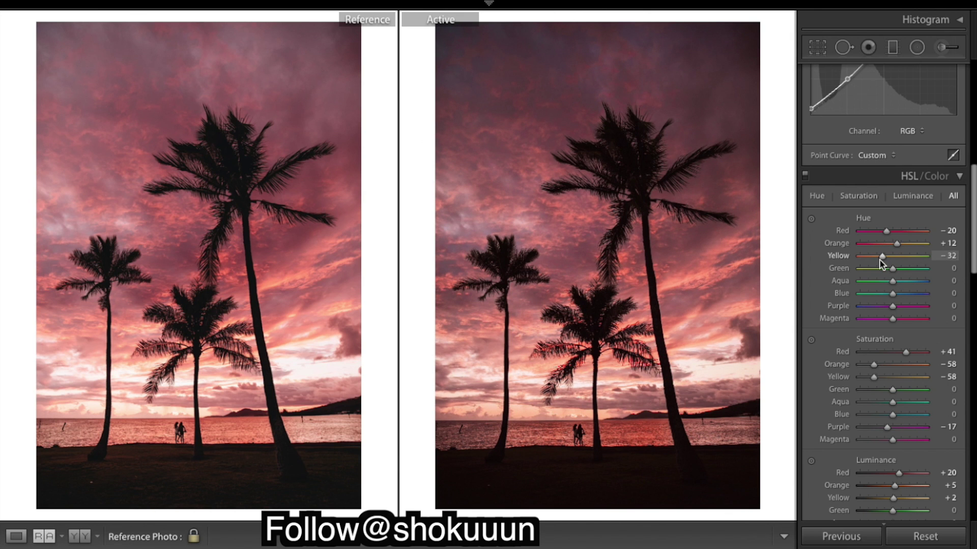
pyautogui.moveTo(879, 259); pyautogui.dragTo(875, 259)
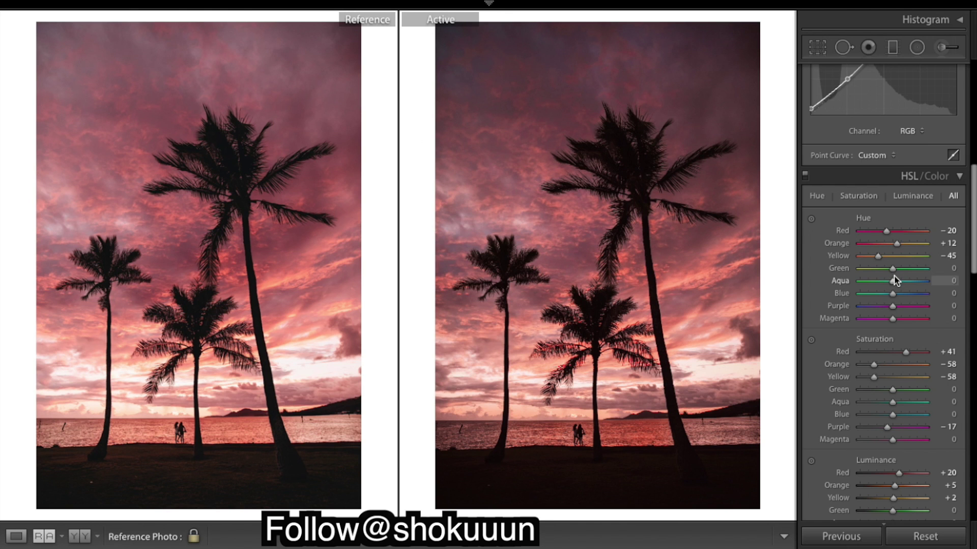
pyautogui.moveTo(893, 294)
pyautogui.mouseDown()
pyautogui.moveTo(928, 299)
pyautogui.moveTo(819, 299)
pyautogui.moveTo(911, 301)
pyautogui.moveTo(897, 308)
pyautogui.mouseUp()
pyautogui.moveTo(895, 282)
pyautogui.mouseDown()
pyautogui.moveTo(918, 289)
pyautogui.moveTo(925, 281)
pyautogui.moveTo(895, 286)
pyautogui.mouseUp()
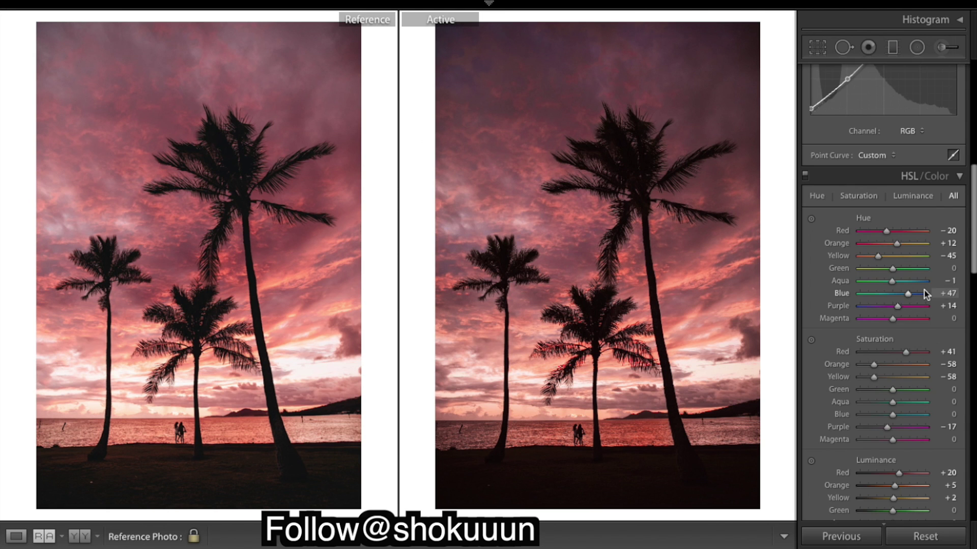
# Try enabling the lens profile corrections on the active photo, and undo the change
pyautogui.scroll(-2, 925, 292)
pyautogui.scroll(12, 925, 294)
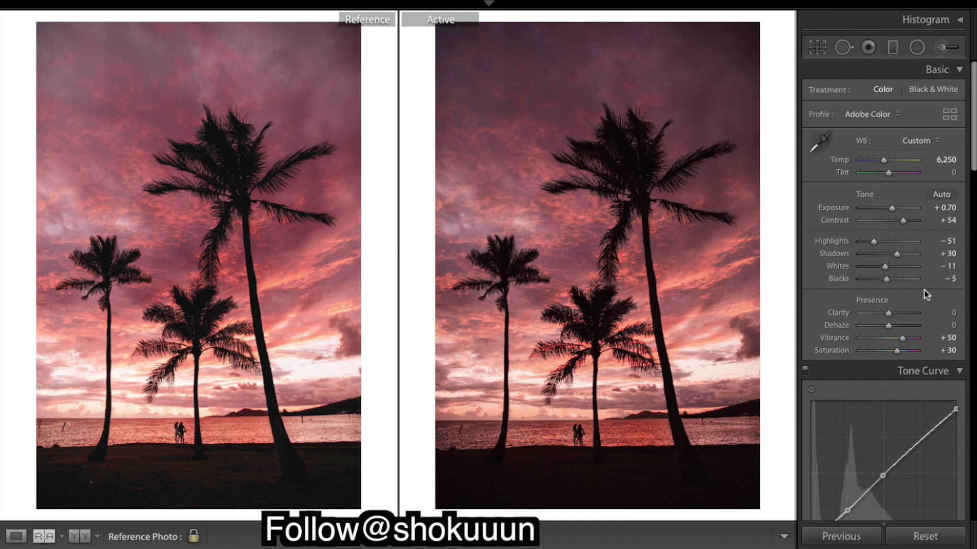
pyautogui.scroll(-1, 925, 294)
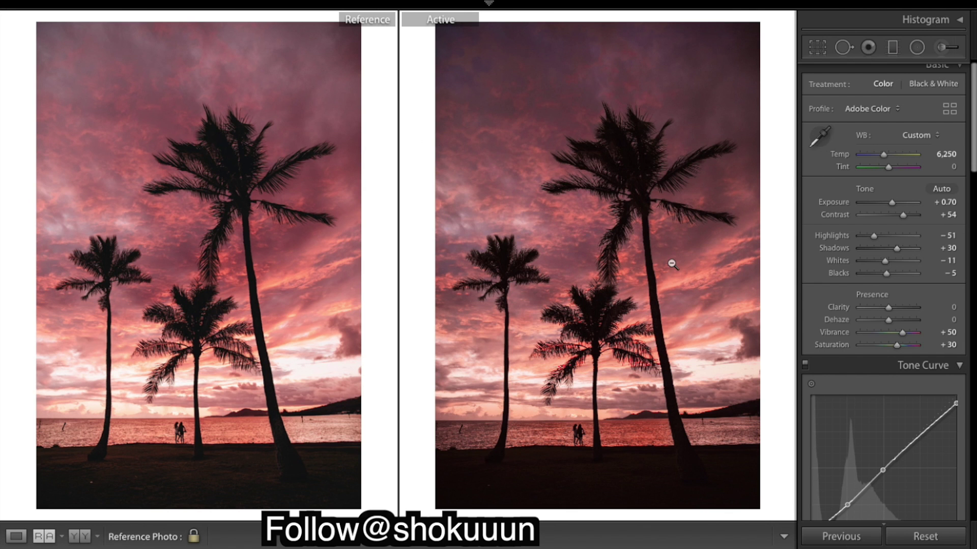
pyautogui.scroll(-10, 863, 257)
pyautogui.scroll(-3, 863, 257)
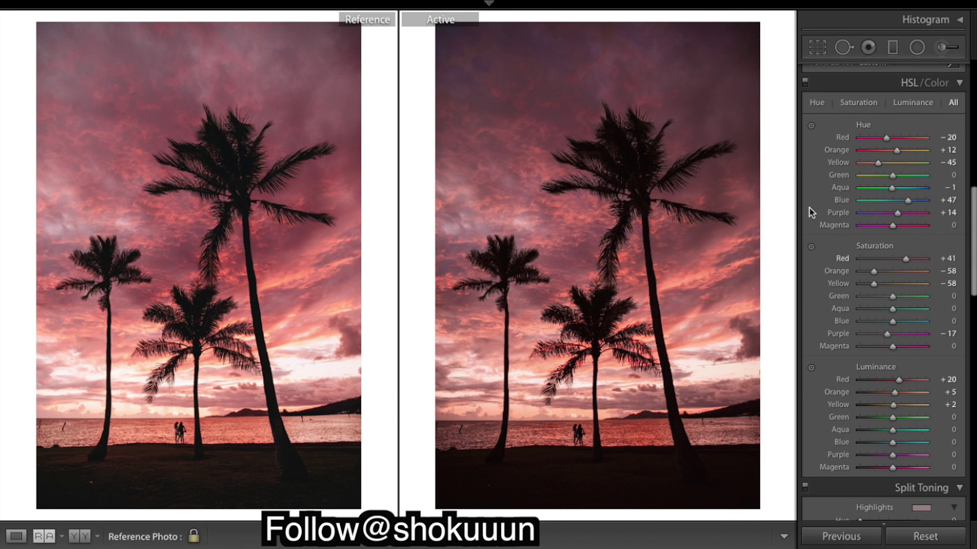
pyautogui.scroll(-10, 932, 316)
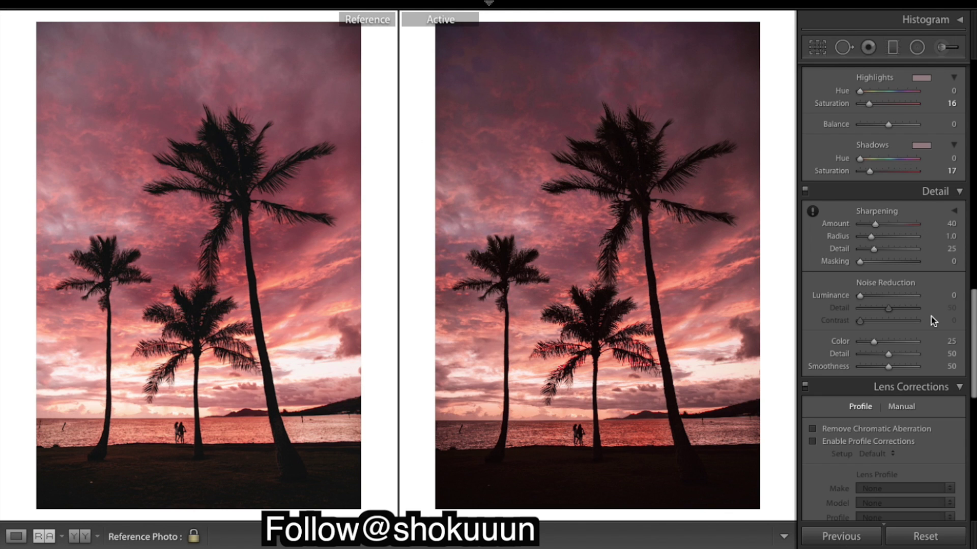
pyautogui.scroll(-3, 933, 320)
pyautogui.click(812, 320)
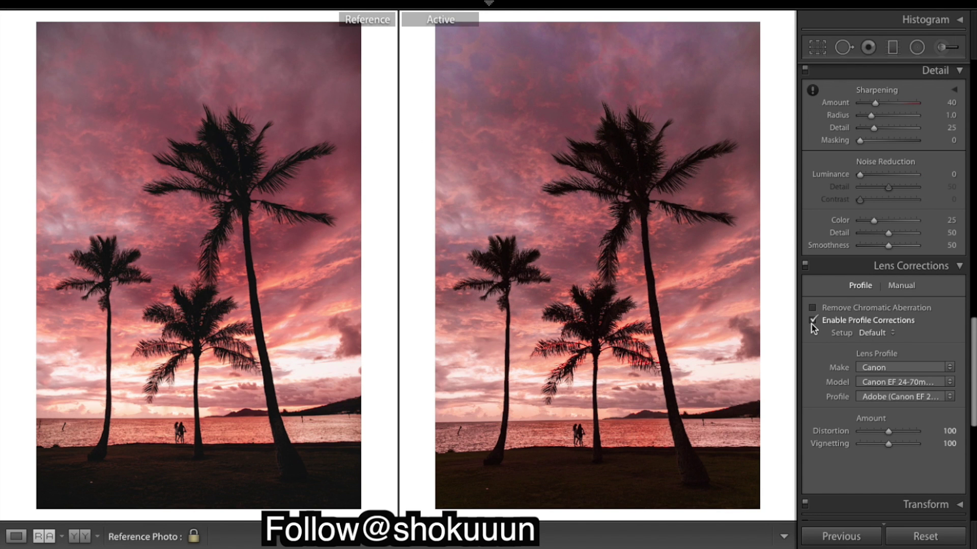
pyautogui.hotkey('ctrl', 'z')
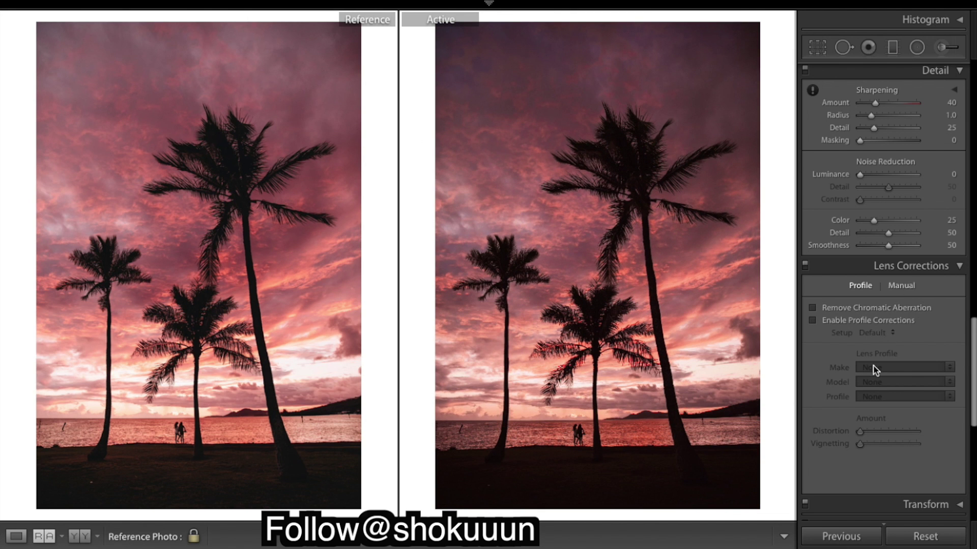
# Switch the lens profile corrections on and off again to compare their effect on the active photo
pyautogui.scroll(-3, 873, 369)
pyautogui.moveTo(488, 548)
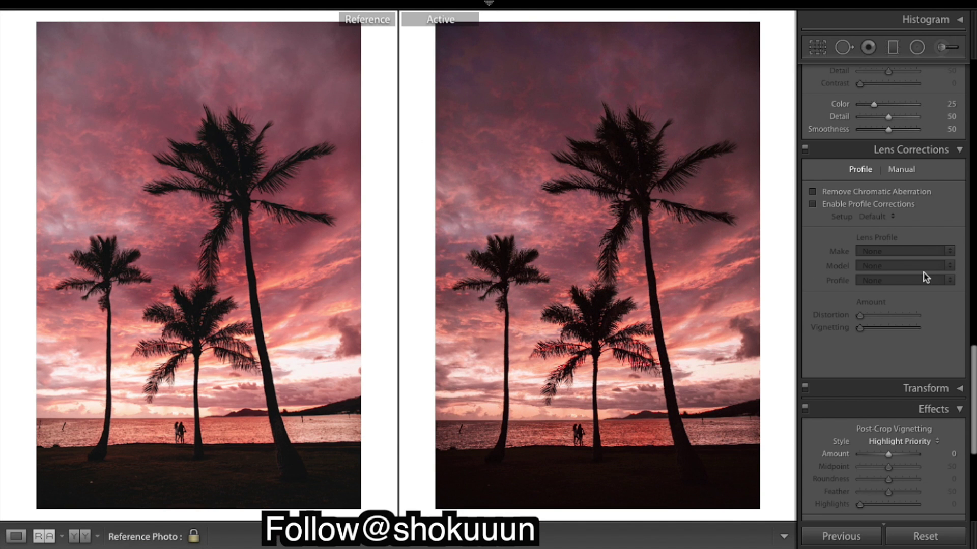
pyautogui.scroll(8, 925, 277)
pyautogui.scroll(-4, 922, 272)
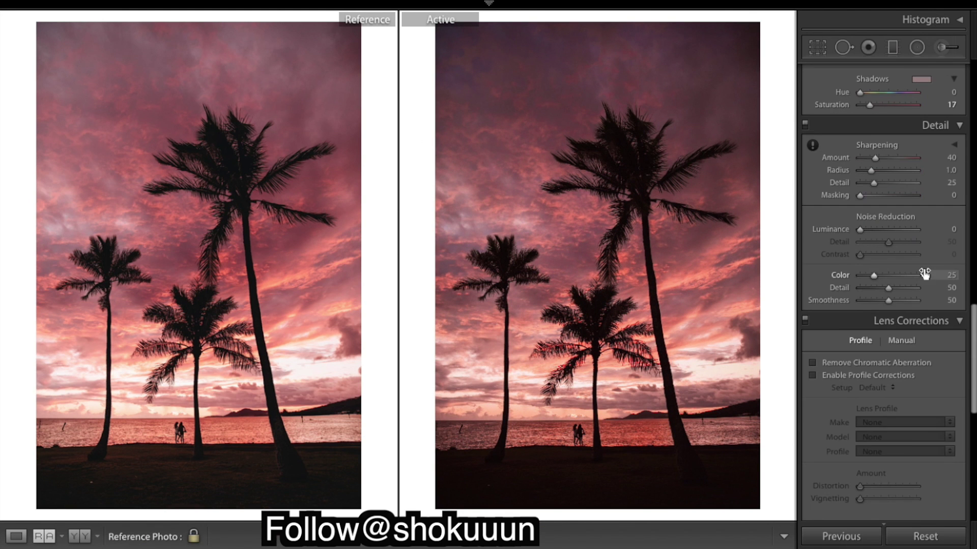
pyautogui.click(812, 377)
pyautogui.click(812, 376)
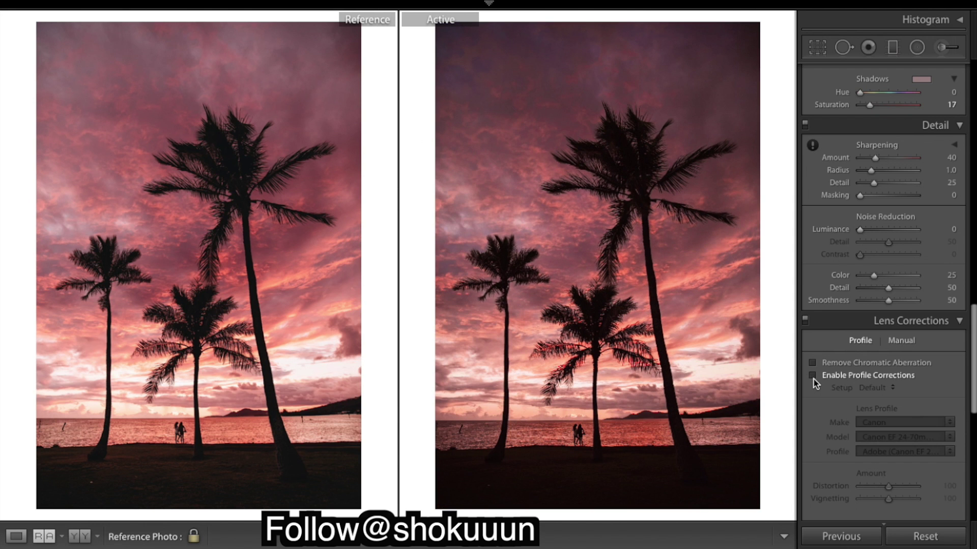
# Draw a tall elliptical radial filter centred on the palm trees, covering most of the active photo
pyautogui.scroll(12, 873, 243)
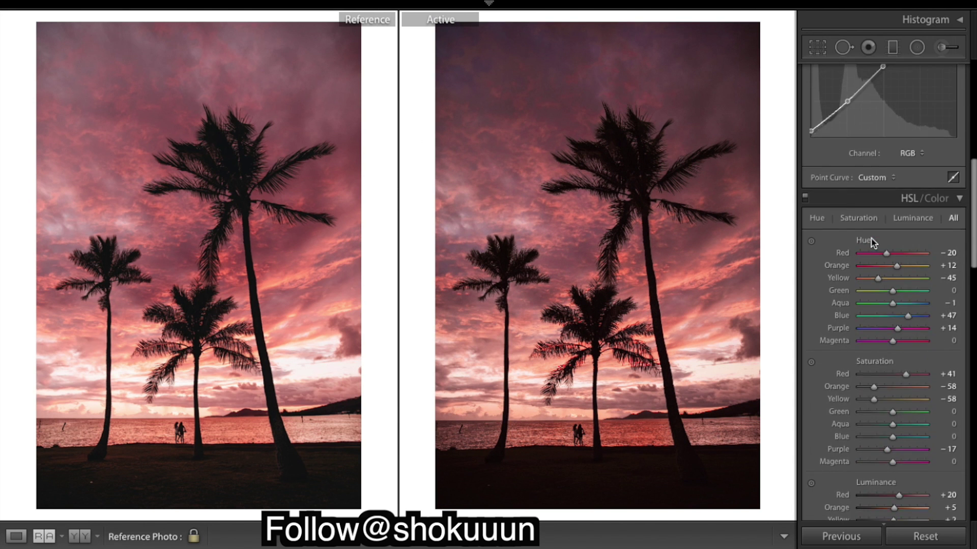
pyautogui.scroll(2, 873, 243)
pyautogui.scroll(4, 873, 244)
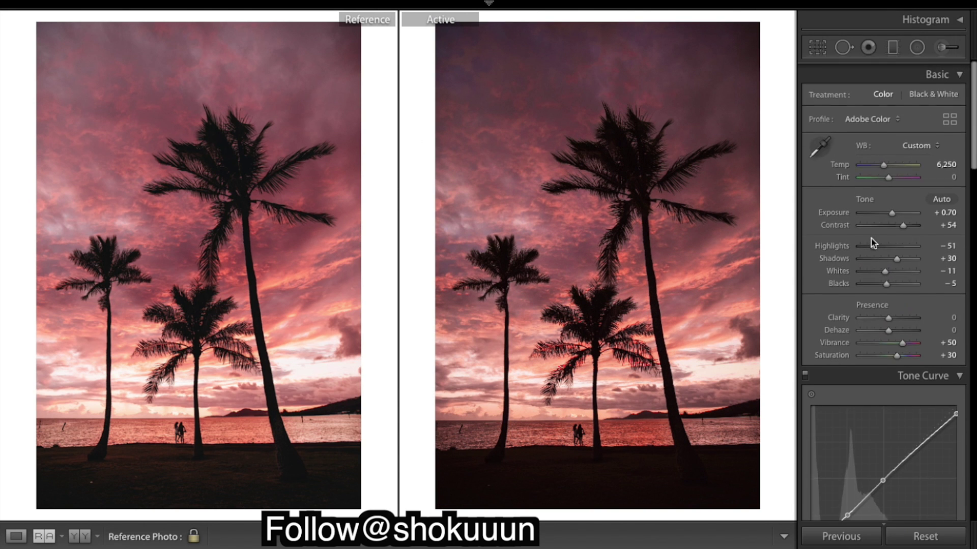
pyautogui.click(917, 48)
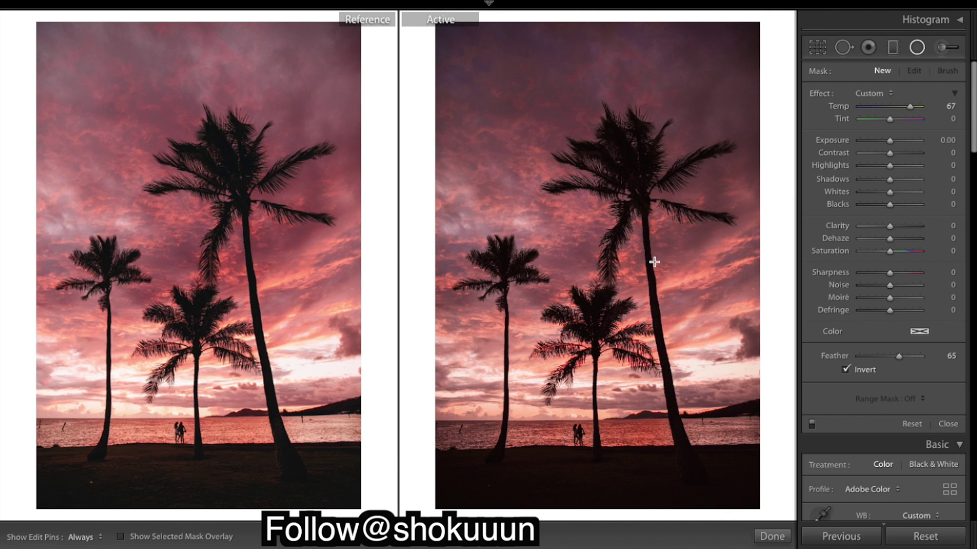
pyautogui.moveTo(524, 135); pyautogui.dragTo(689, 365)
pyautogui.moveTo(525, 136); pyautogui.dragTo(596, 258)
pyautogui.moveTo(760, 260); pyautogui.dragTo(733, 261)
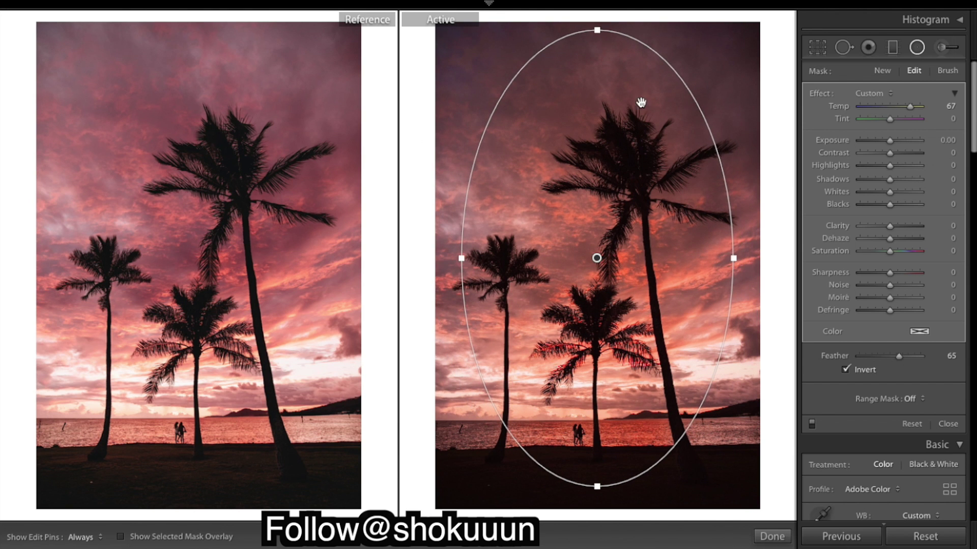
pyautogui.moveTo(596, 33)
pyautogui.mouseDown()
pyautogui.moveTo(599, 55)
pyautogui.moveTo(597, 46)
pyautogui.mouseUp()
pyautogui.moveTo(597, 257); pyautogui.dragTo(599, 260)
# Reset the radial filter's temperature to 0 and set its exposure to 0.20
pyautogui.doubleClick(843, 108)
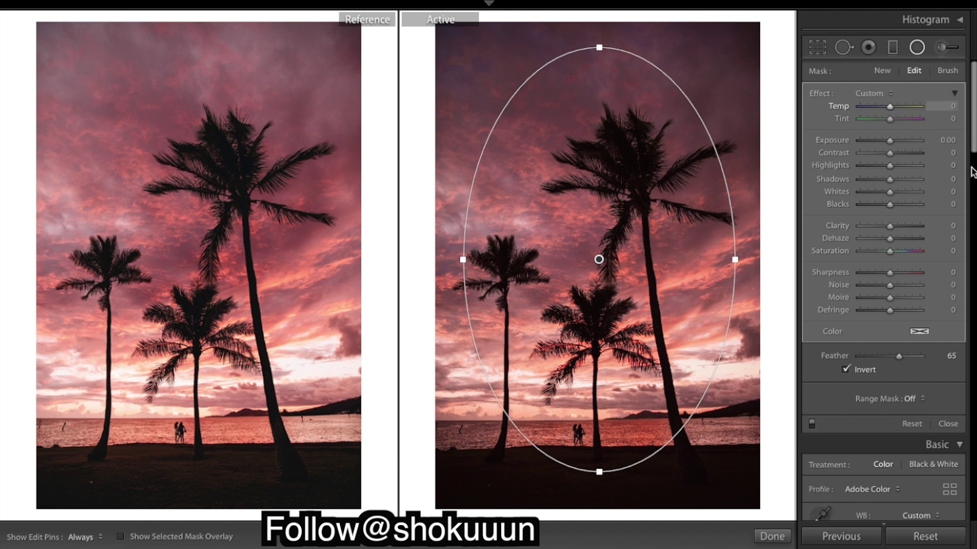
pyautogui.click(847, 371)
pyautogui.click(847, 371)
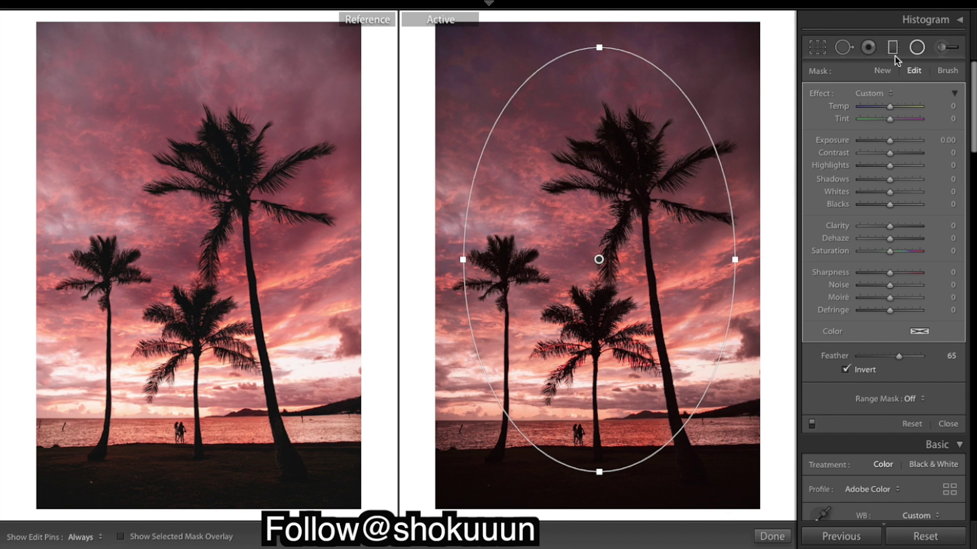
pyautogui.click(946, 140)
pyautogui.write('0')
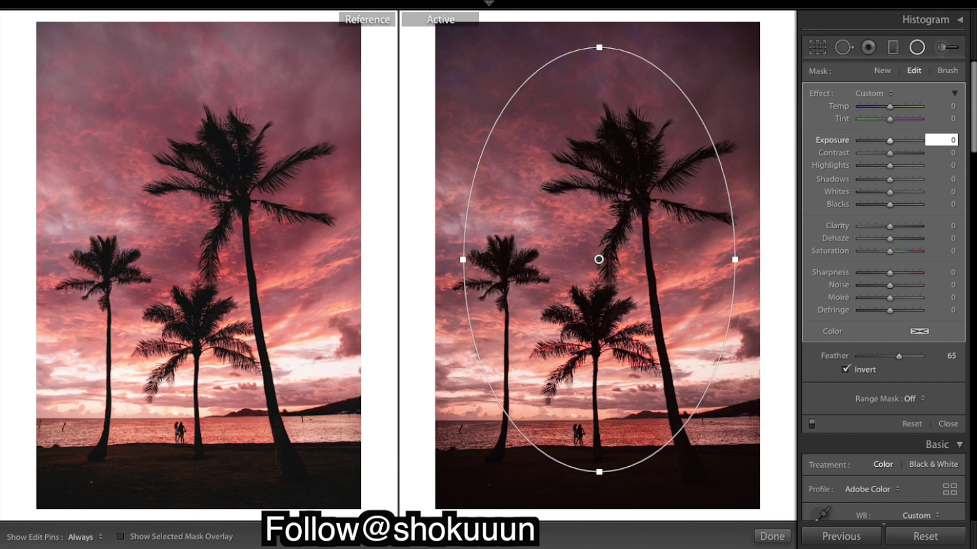
pyautogui.write('.20')
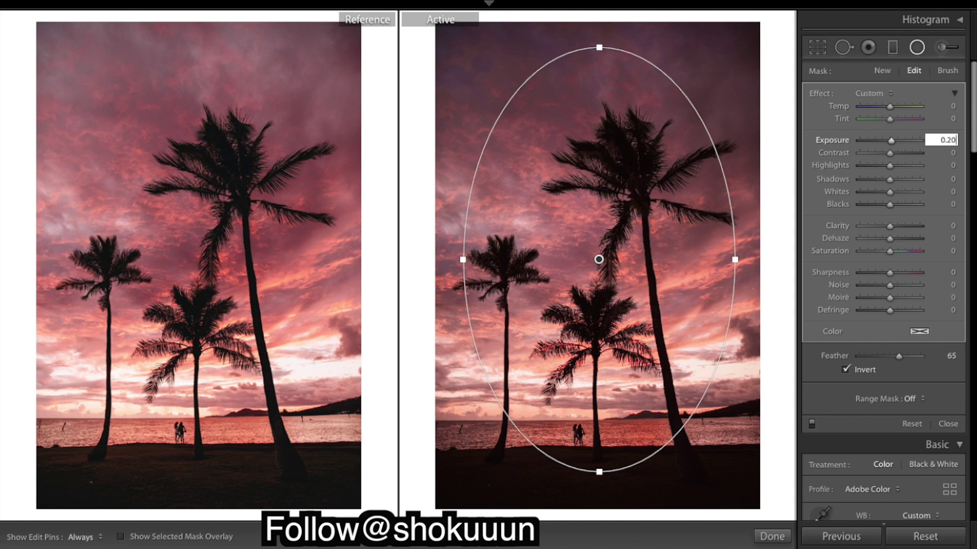
pyautogui.press('Return')
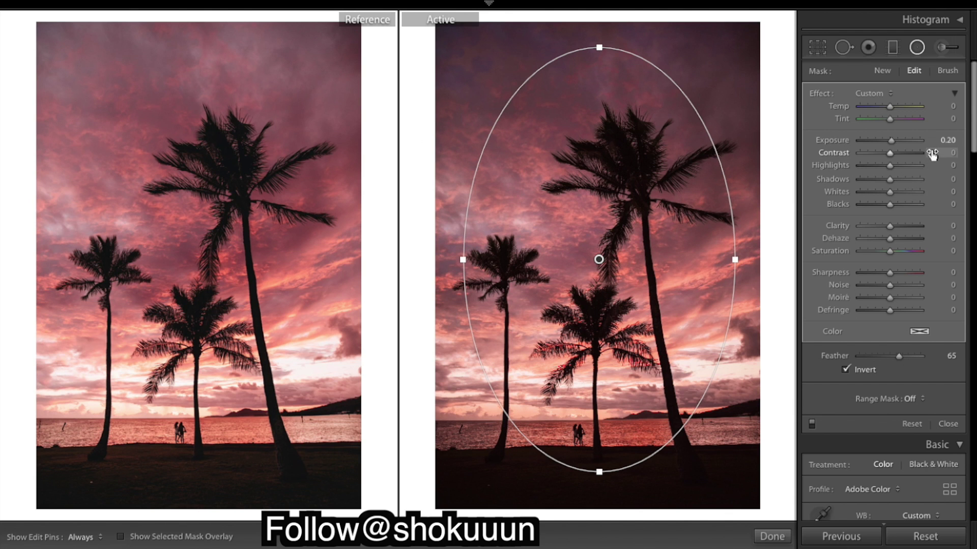
# Turn off inversion for the radial filter and lower its whites to −100
pyautogui.click(907, 193)
pyautogui.click(845, 370)
pyautogui.moveTo(913, 197); pyautogui.dragTo(851, 199)
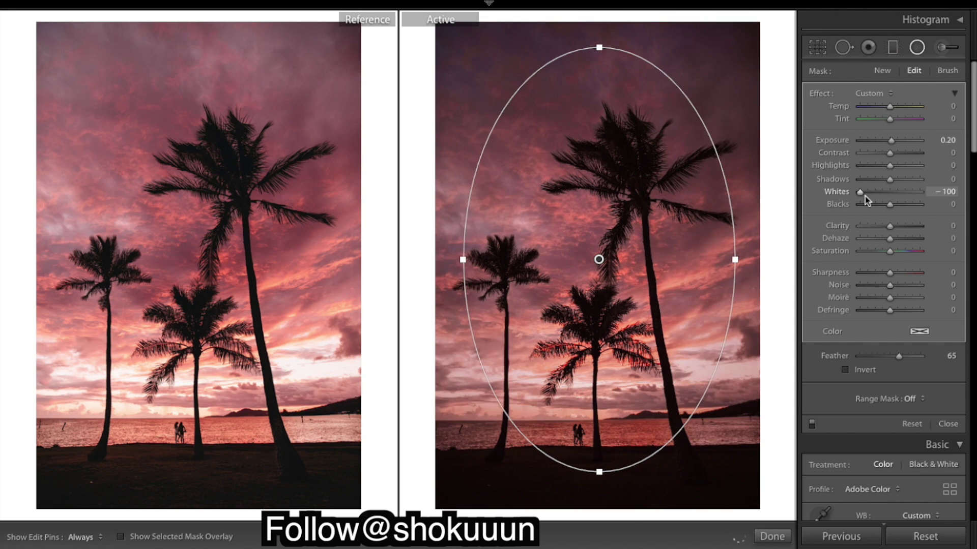
# Try other whites values and a shadows value of 88 in the radial filter, taking both changes back
pyautogui.click(910, 192)
pyautogui.press('Down')
pyautogui.press('Down')
pyautogui.press('Down')
pyautogui.press('Down')
pyautogui.press('Down')
pyautogui.press('Down')
pyautogui.press('Down')
pyautogui.press('Down')
pyautogui.press('Down')
pyautogui.press('Down')
pyautogui.press('Down')
pyautogui.press('Down')
pyautogui.press('Down')
pyautogui.press('Down')
pyautogui.press('Down')
pyautogui.press('Down')
pyautogui.press('Down')
pyautogui.doubleClick(839, 193)
pyautogui.click(915, 180)
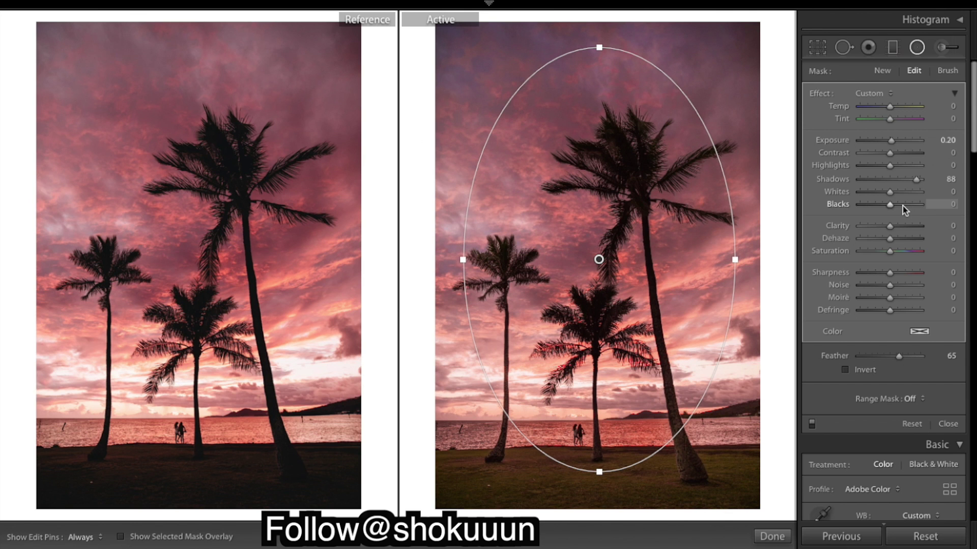
pyautogui.hotkey('ctrl', 'z')
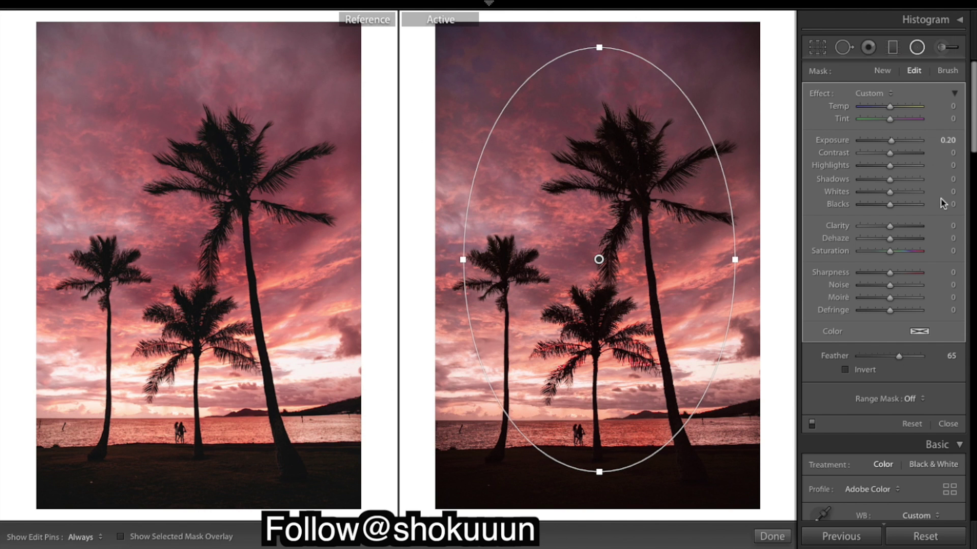
# Set the radial filter's whites to 90, clarity to −5 and dehaze to 0, and finish editing the filter
pyautogui.moveTo(901, 192); pyautogui.dragTo(914, 190)
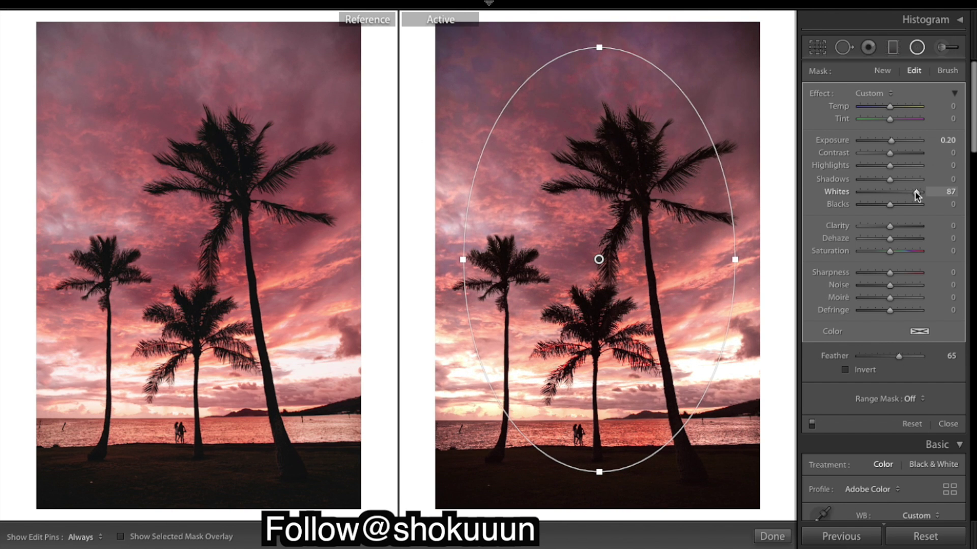
pyautogui.moveTo(914, 190); pyautogui.dragTo(914, 190)
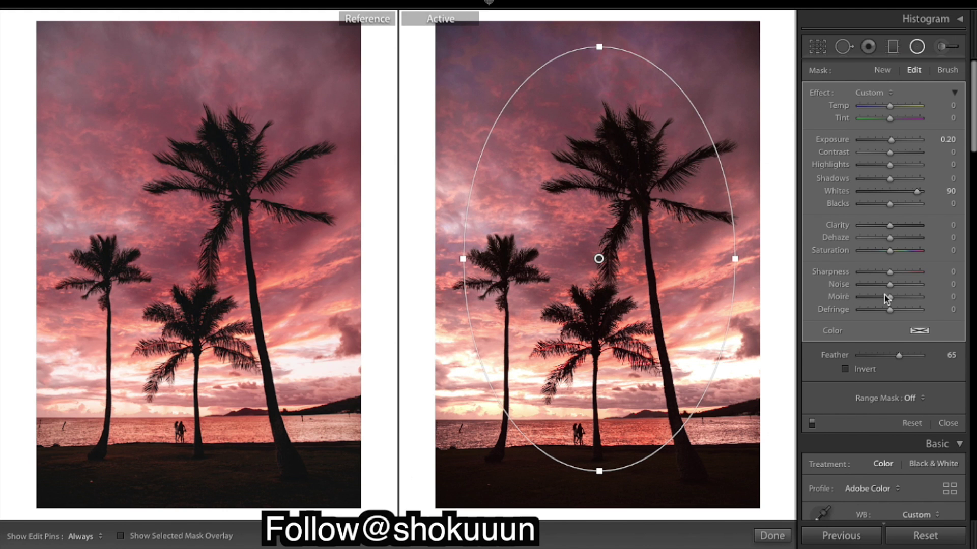
pyautogui.moveTo(888, 228); pyautogui.dragTo(889, 228)
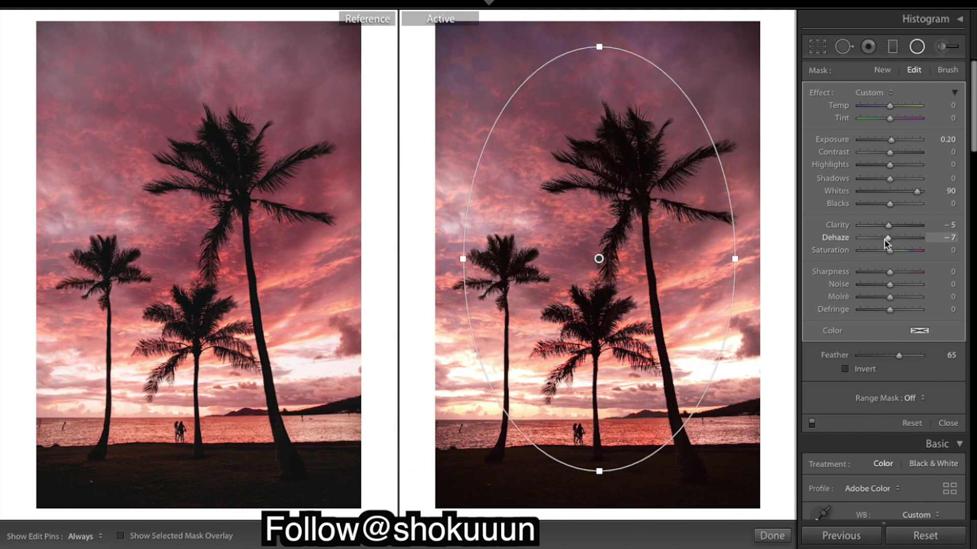
pyautogui.moveTo(886, 242); pyautogui.dragTo(890, 242)
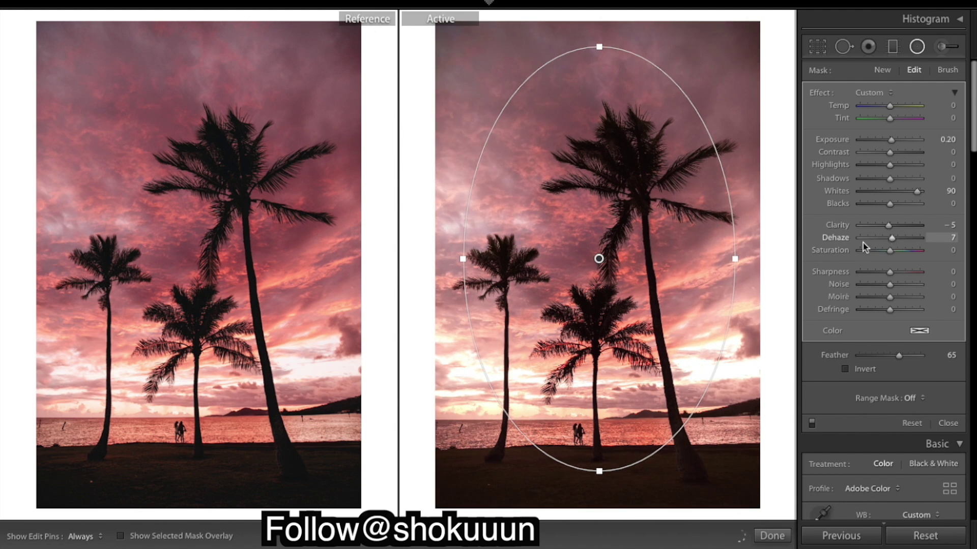
pyautogui.doubleClick(832, 237)
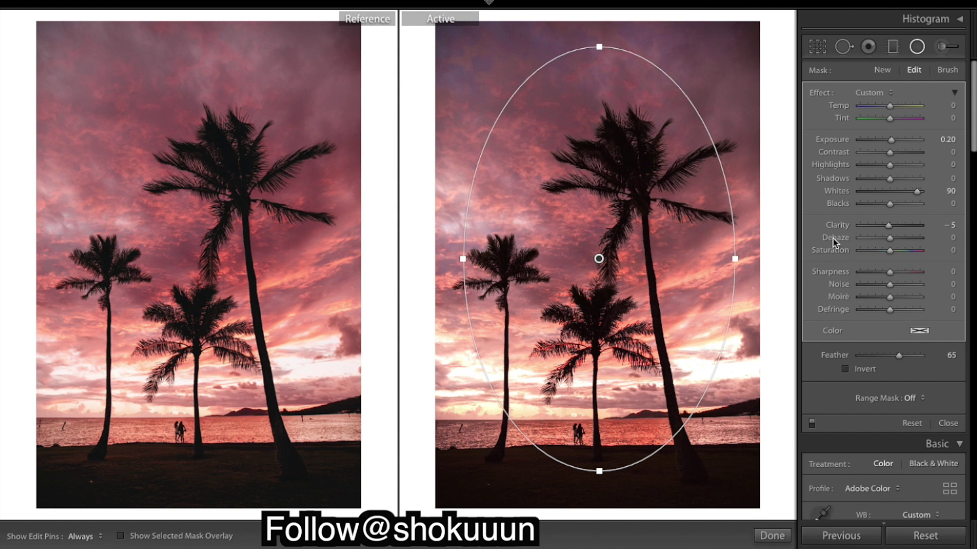
pyautogui.click(770, 535)
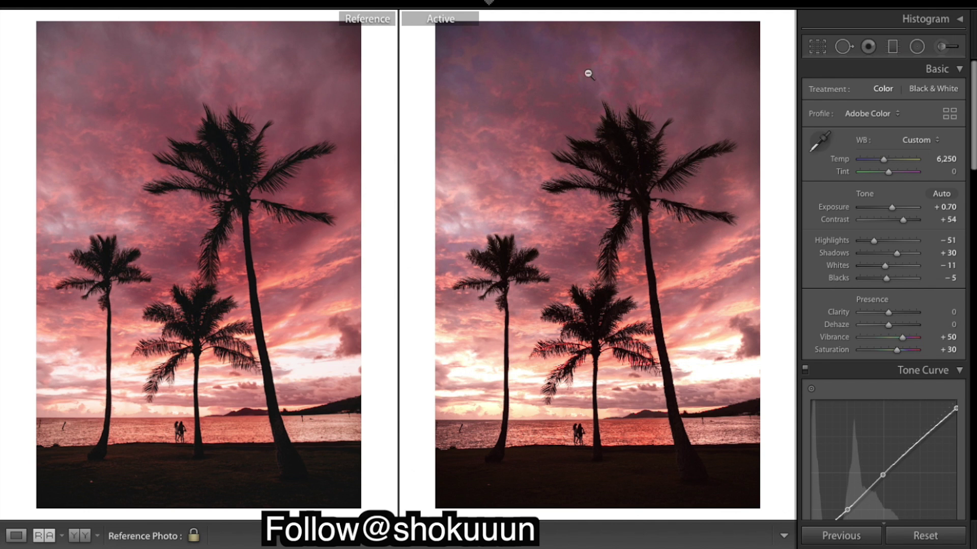
# Add a horizontal graduated filter over the upper sky, with its centre line at the top of the tallest palm
pyautogui.click(892, 47)
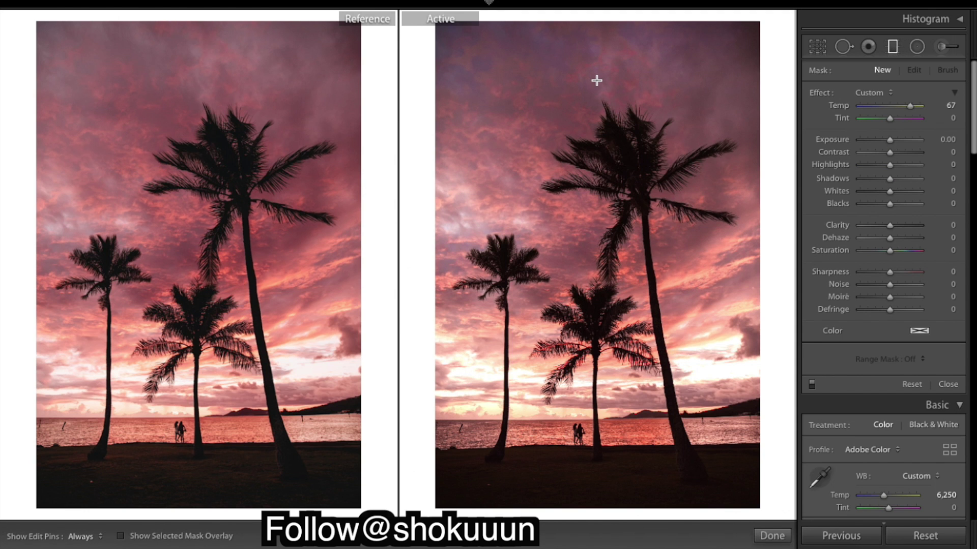
pyautogui.moveTo(595, 81); pyautogui.dragTo(596, 214)
pyautogui.moveTo(595, 147); pyautogui.dragTo(612, 103)
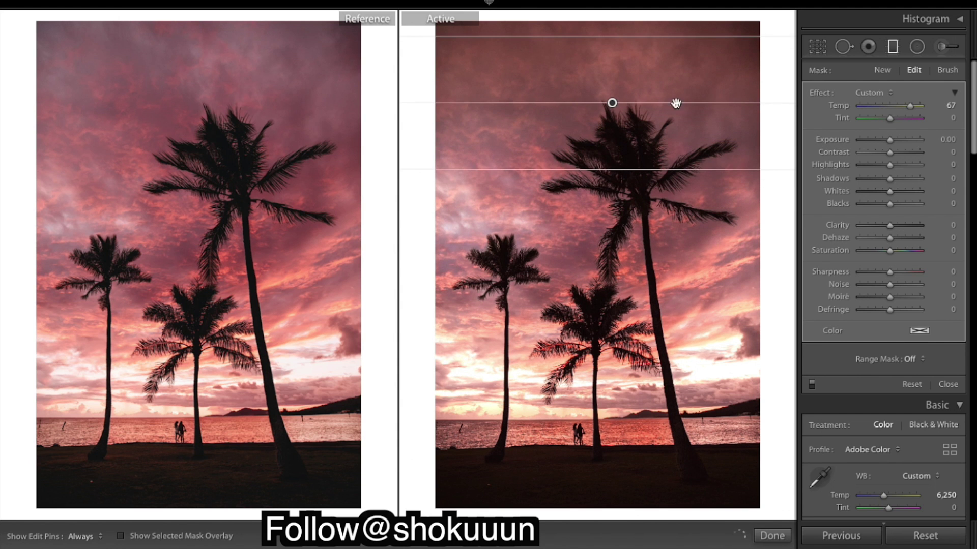
# Set the graduated filter's temperature to 11, shadows to 80 and highlights to 25
pyautogui.doubleClick(837, 105)
pyautogui.moveTo(888, 182); pyautogui.dragTo(914, 185)
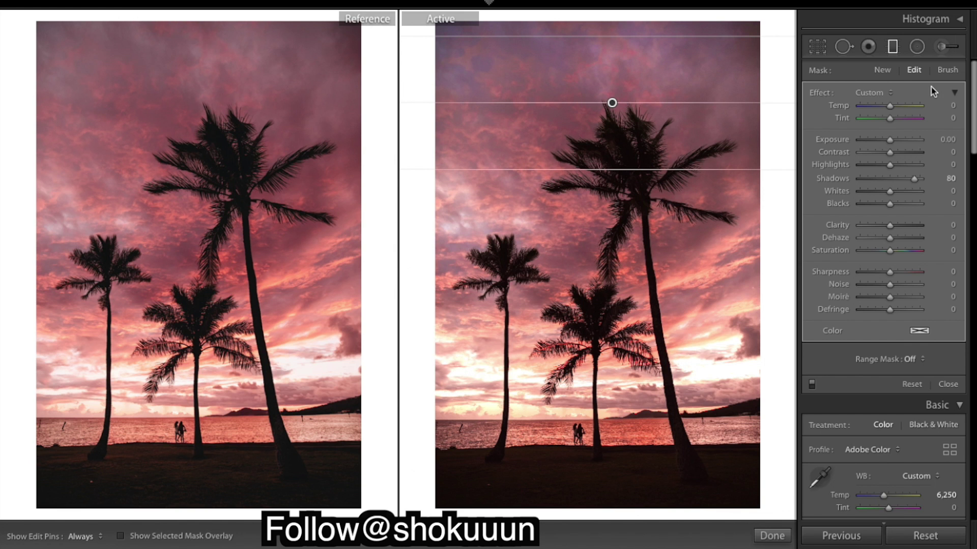
pyautogui.moveTo(888, 106); pyautogui.dragTo(893, 109)
pyautogui.moveTo(894, 111); pyautogui.dragTo(894, 111)
pyautogui.moveTo(890, 165); pyautogui.dragTo(898, 166)
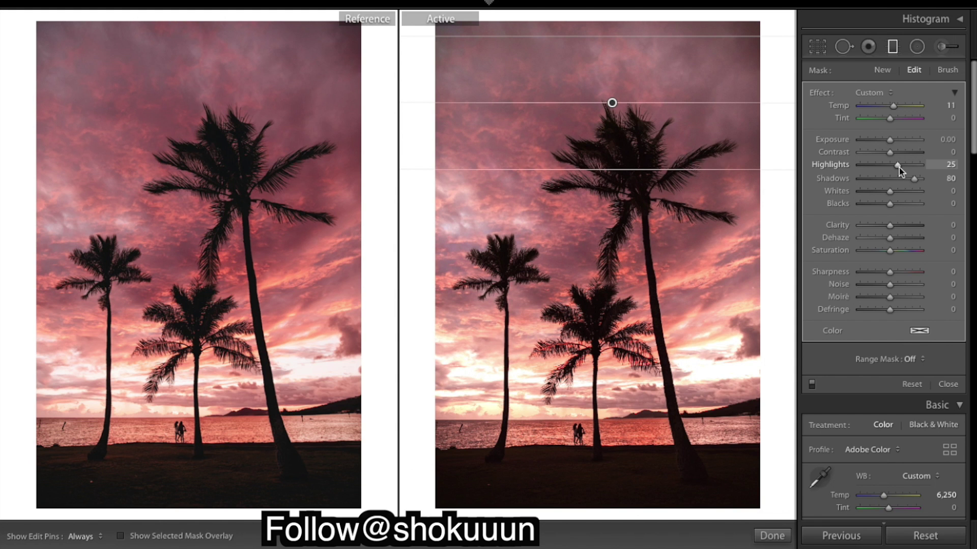
# Set the graduated filter's blacks to 9 and clarity to 10
pyautogui.moveTo(899, 205); pyautogui.dragTo(892, 206)
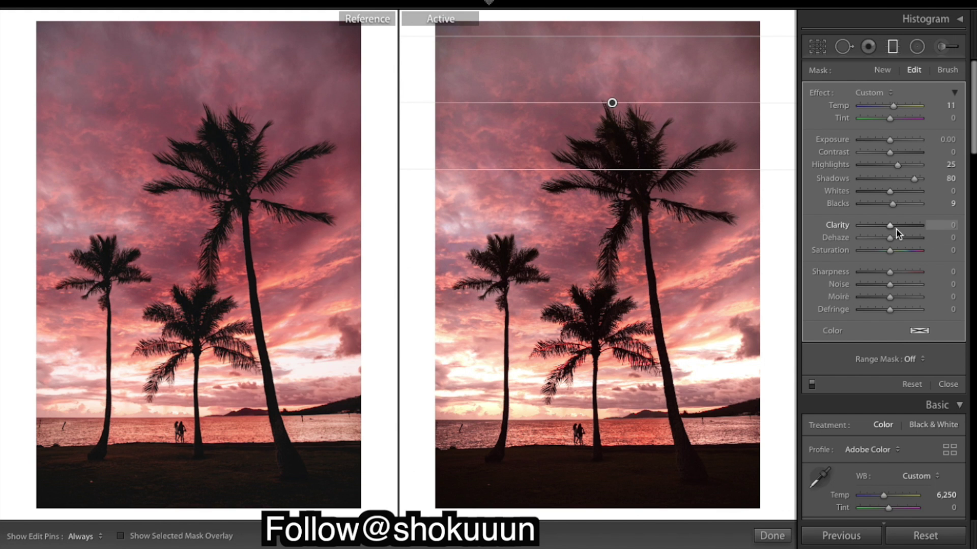
pyautogui.moveTo(895, 230); pyautogui.dragTo(890, 232)
pyautogui.moveTo(889, 227); pyautogui.dragTo(893, 232)
pyautogui.moveTo(894, 232); pyautogui.dragTo(892, 229)
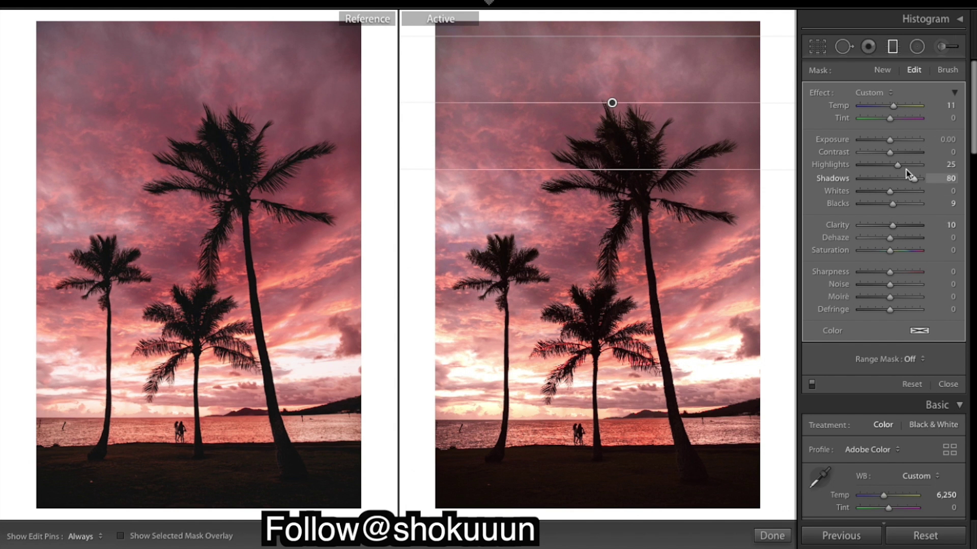
# Set the graduated filter's exposure to 0.05 and finish editing the filter
pyautogui.click(949, 140)
pyautogui.write('0.0')
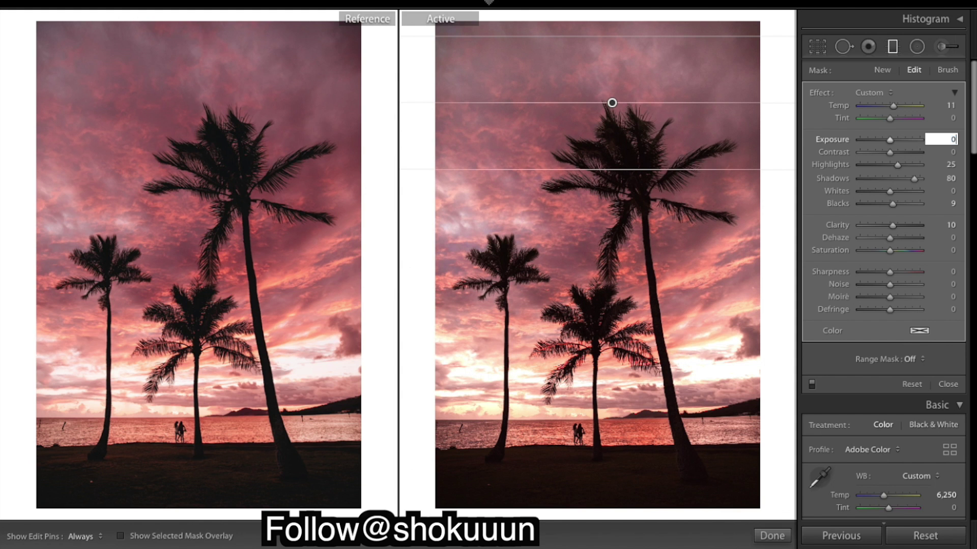
pyautogui.write('5')
pyautogui.press('Return')
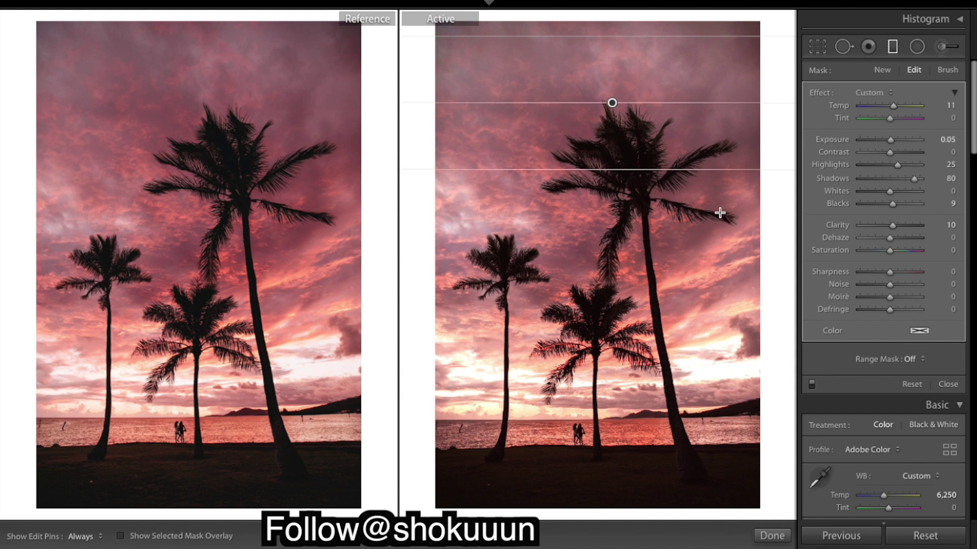
pyautogui.moveTo(628, 170)
pyautogui.mouseDown()
pyautogui.moveTo(626, 181)
pyautogui.moveTo(628, 172)
pyautogui.mouseUp()
pyautogui.click(772, 535)
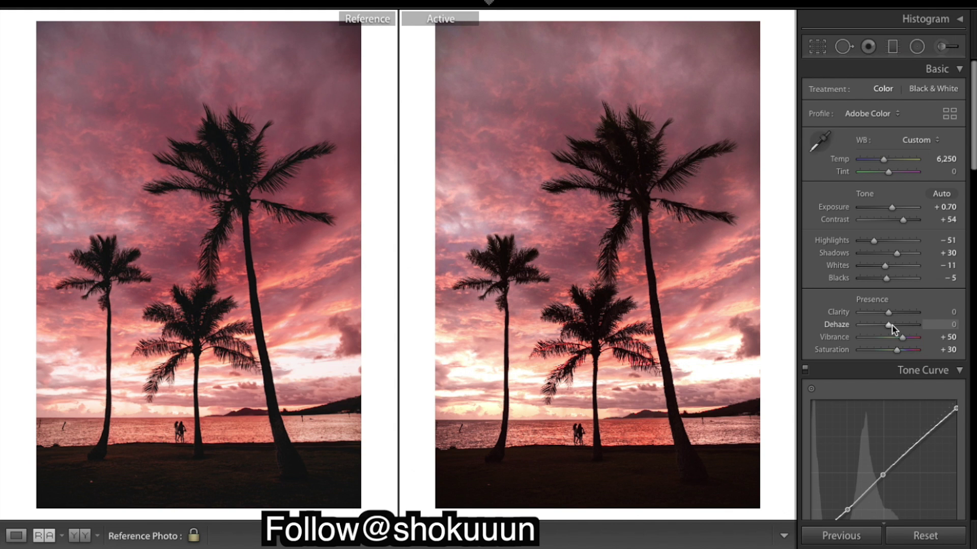
# Set the photo's overall dehaze to +13
pyautogui.moveTo(888, 325); pyautogui.dragTo(890, 326)
pyautogui.moveTo(891, 330); pyautogui.dragTo(892, 329)
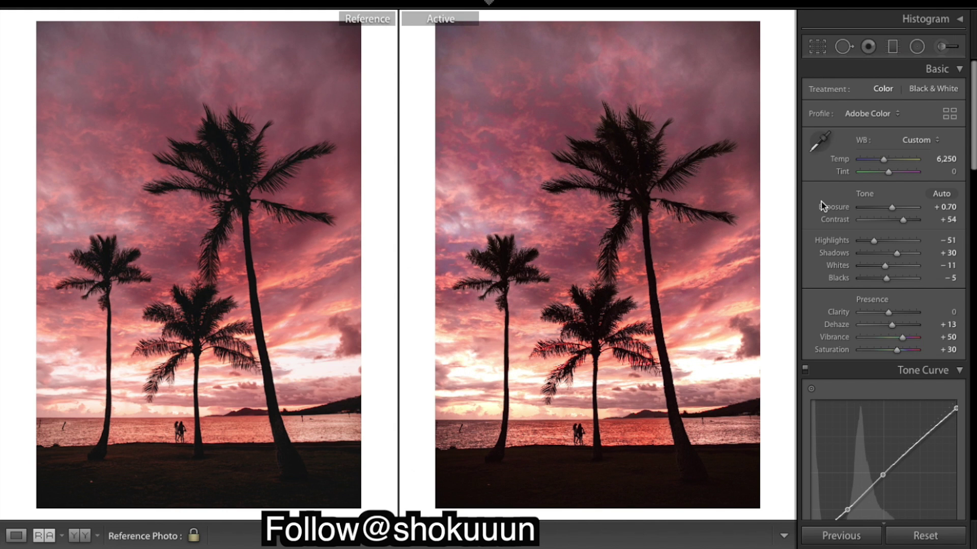
# Add a large inverted radial filter centred beside the smallest-crowned palm's trunk above the horizon, covering the lower sky, sea and beach
pyautogui.click(918, 47)
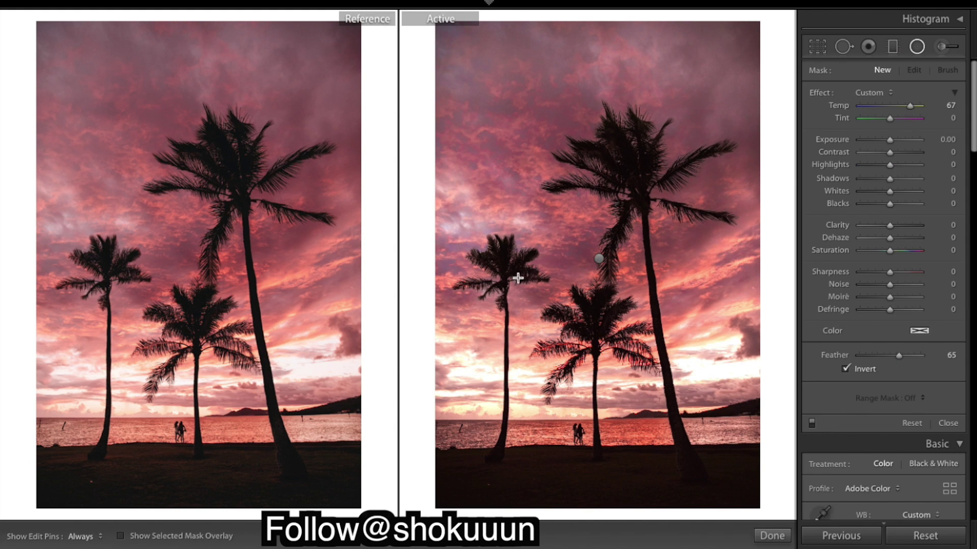
pyautogui.moveTo(678, 362); pyautogui.dragTo(749, 430)
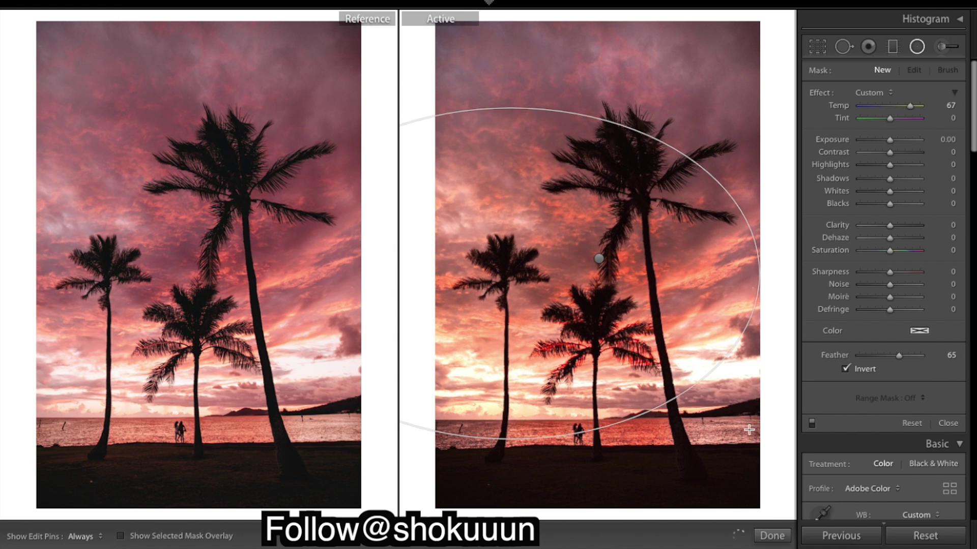
pyautogui.click(511, 275)
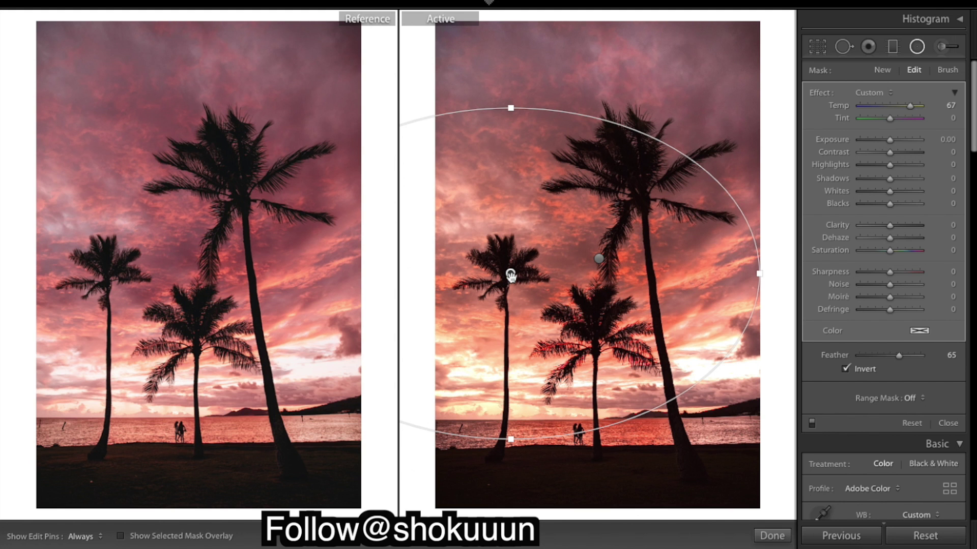
pyautogui.moveTo(527, 312); pyautogui.dragTo(536, 364)
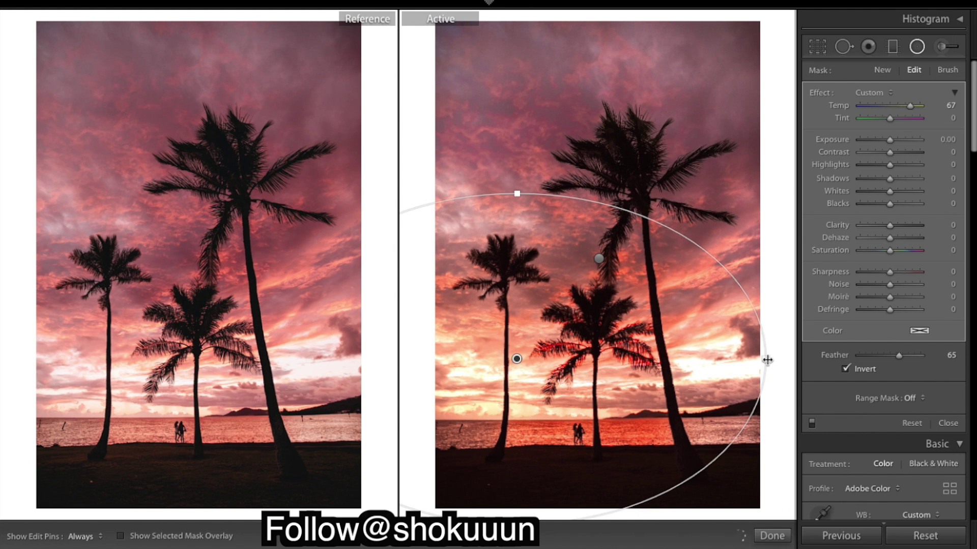
pyautogui.moveTo(781, 362); pyautogui.dragTo(781, 360)
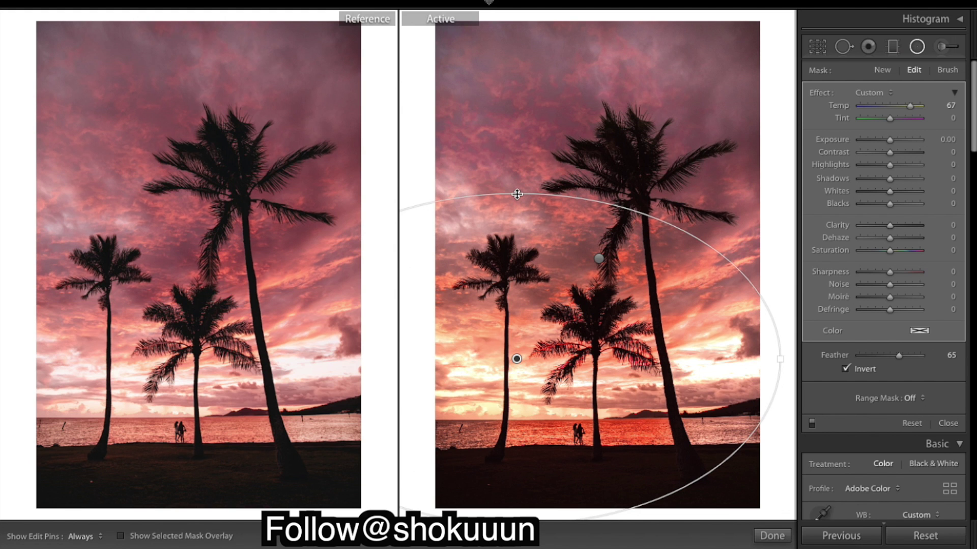
pyautogui.moveTo(516, 194); pyautogui.dragTo(514, 168)
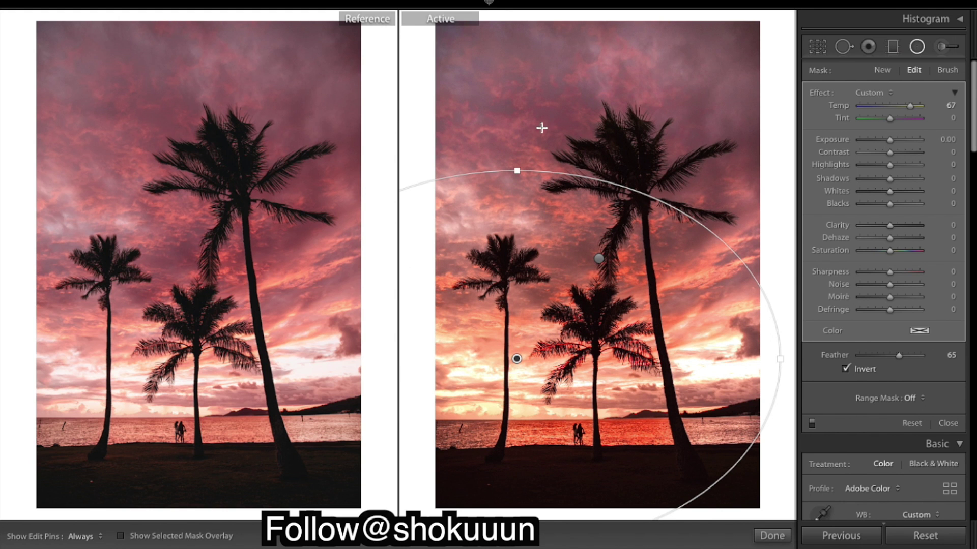
# Reset the new radial filter's effect values, then set its whites to −26 and shadows to 20
pyautogui.doubleClick(838, 107)
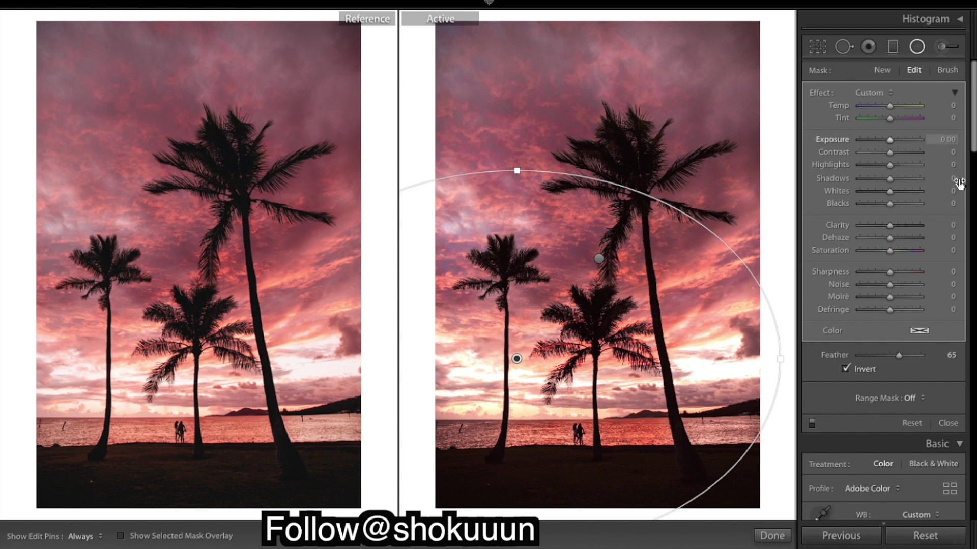
pyautogui.moveTo(889, 192); pyautogui.dragTo(900, 196)
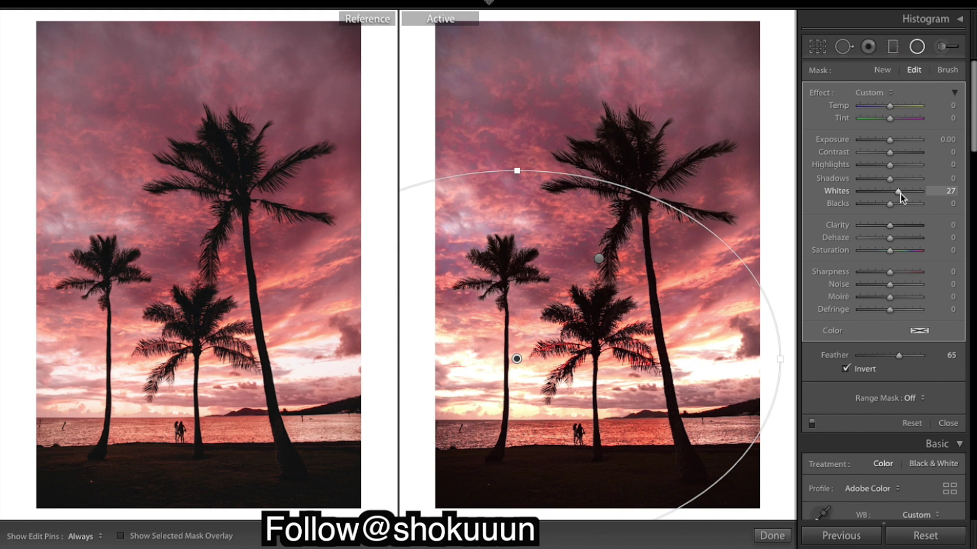
pyautogui.moveTo(897, 194); pyautogui.dragTo(883, 199)
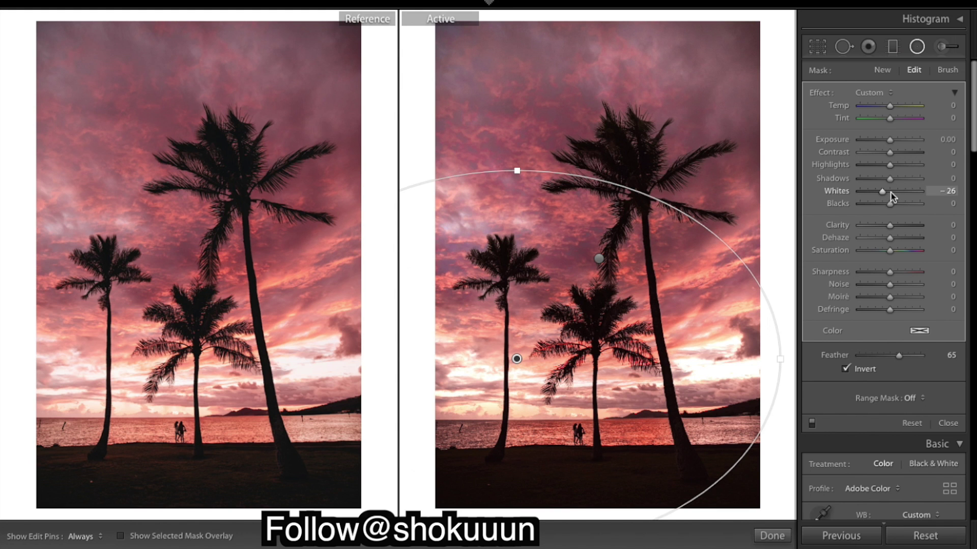
pyautogui.moveTo(894, 179); pyautogui.dragTo(896, 178)
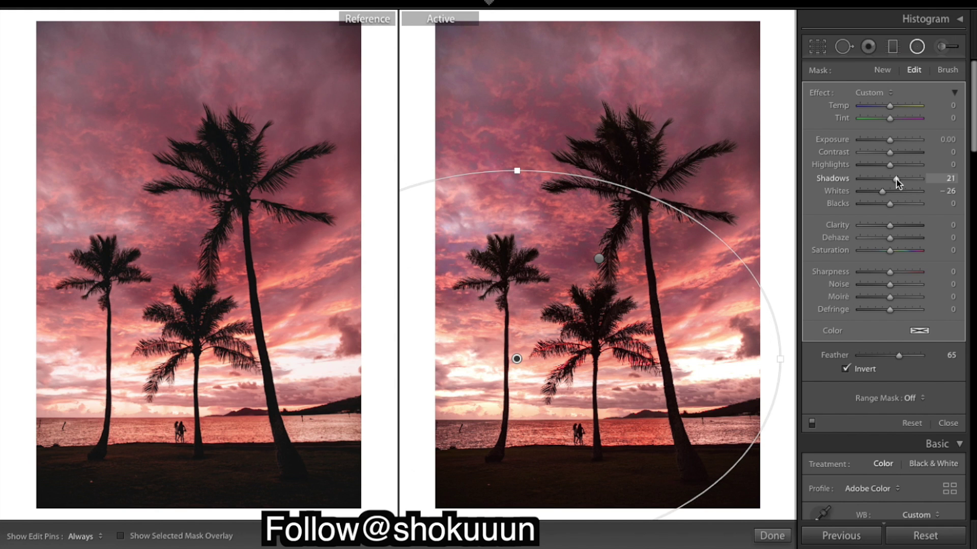
pyautogui.moveTo(896, 178); pyautogui.dragTo(895, 178)
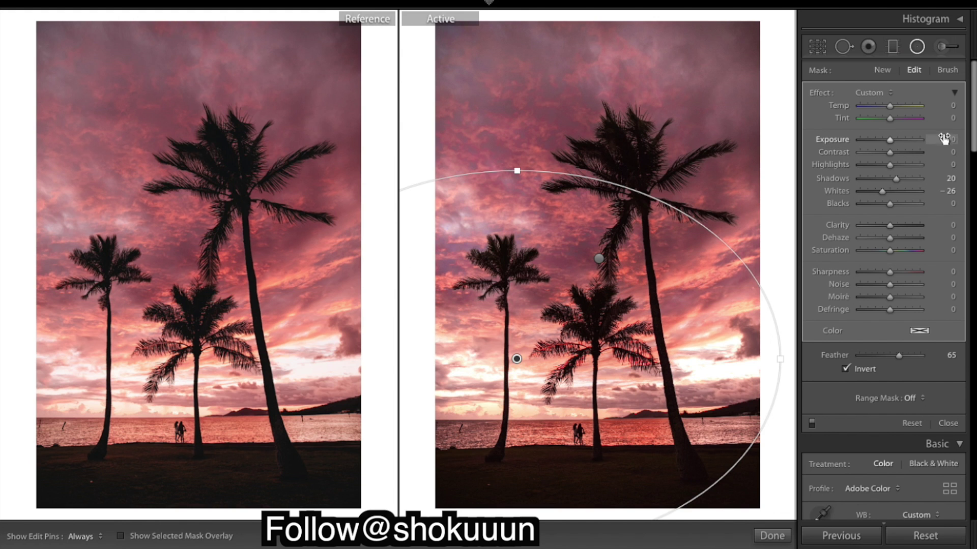
# Set the radial filter's exposure to 0.20 and temperature to 2
pyautogui.write('0.2')
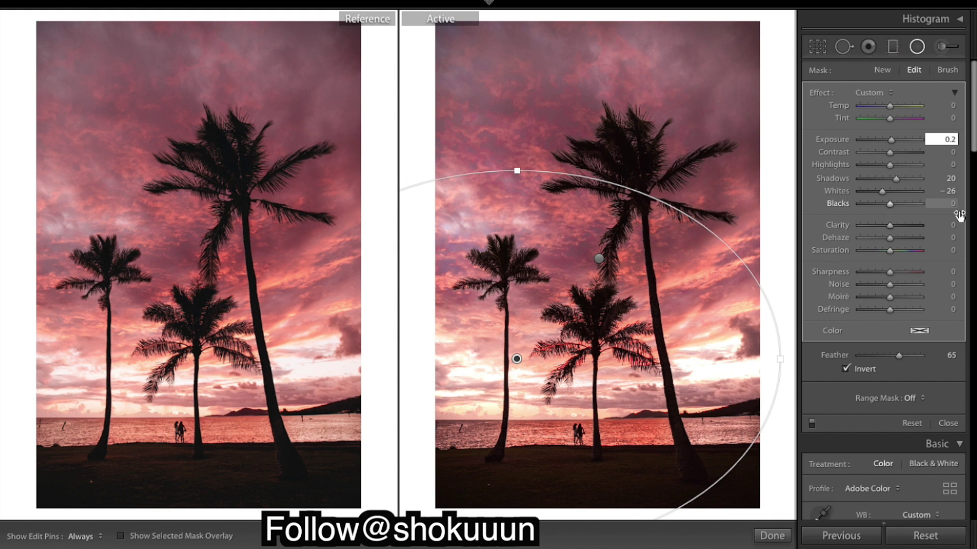
pyautogui.press('Return')
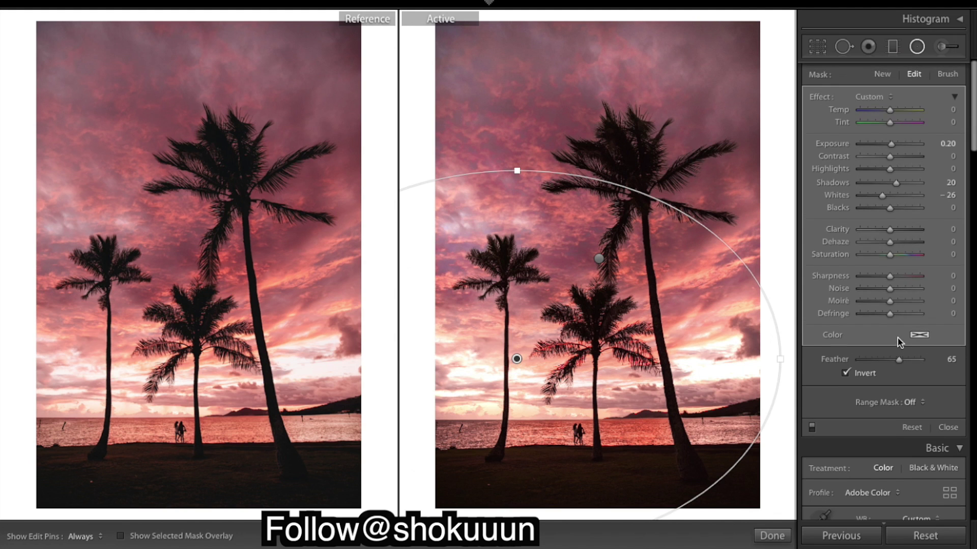
pyautogui.click(951, 105)
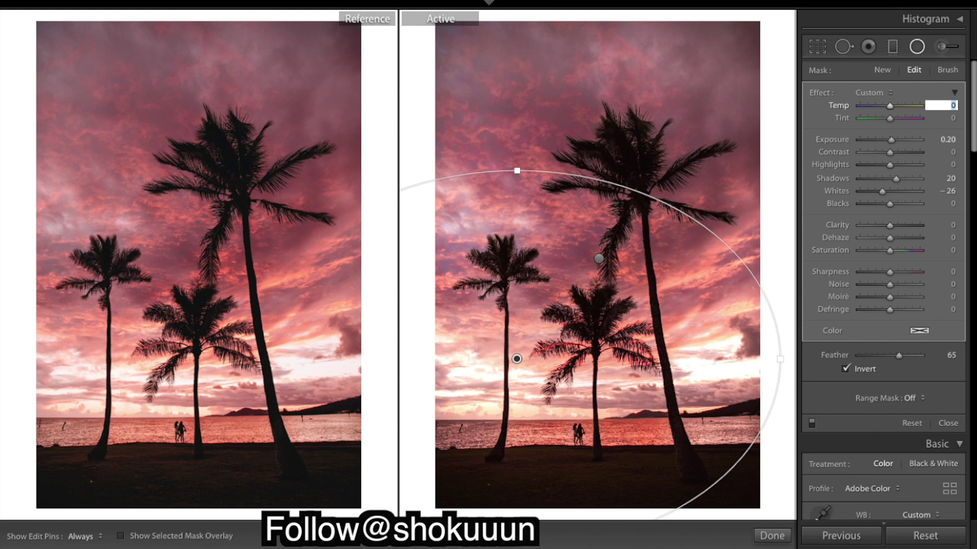
pyautogui.write('2')
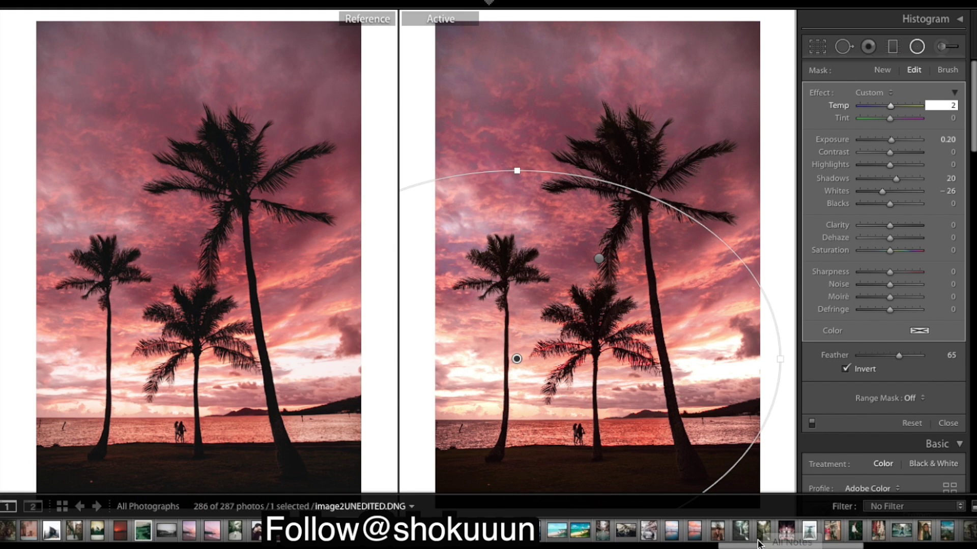
pyautogui.press('Return')
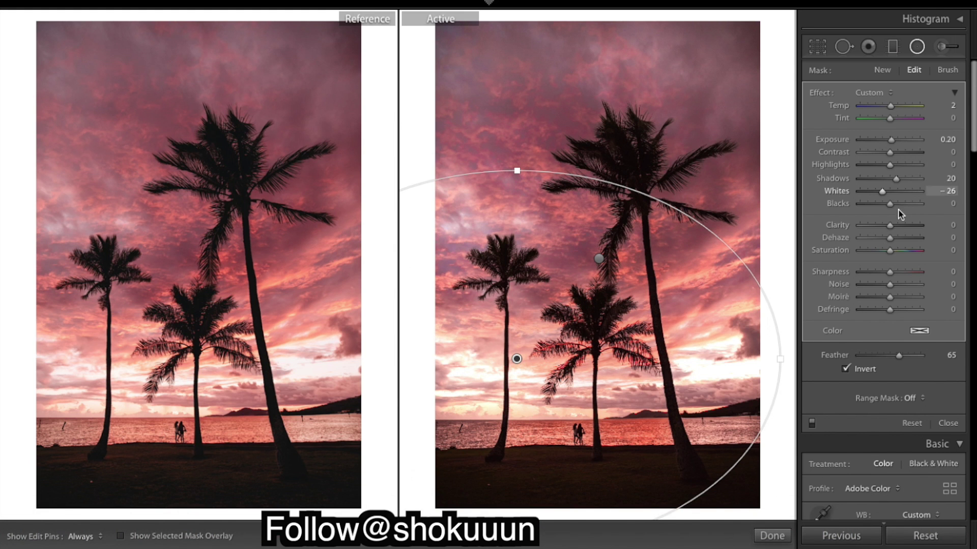
# Set the radial filter's clarity to −20
pyautogui.moveTo(890, 231); pyautogui.dragTo(888, 227)
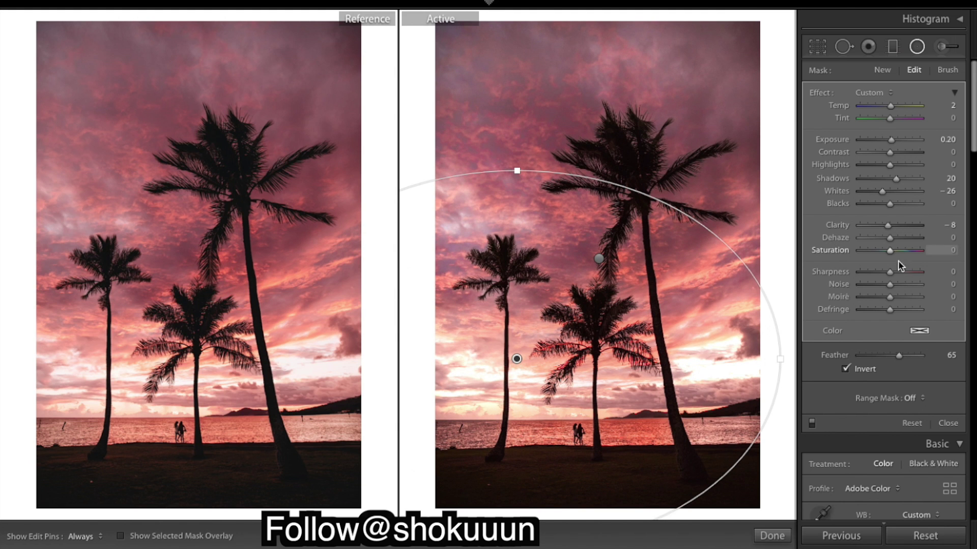
pyautogui.moveTo(887, 227); pyautogui.dragTo(882, 225)
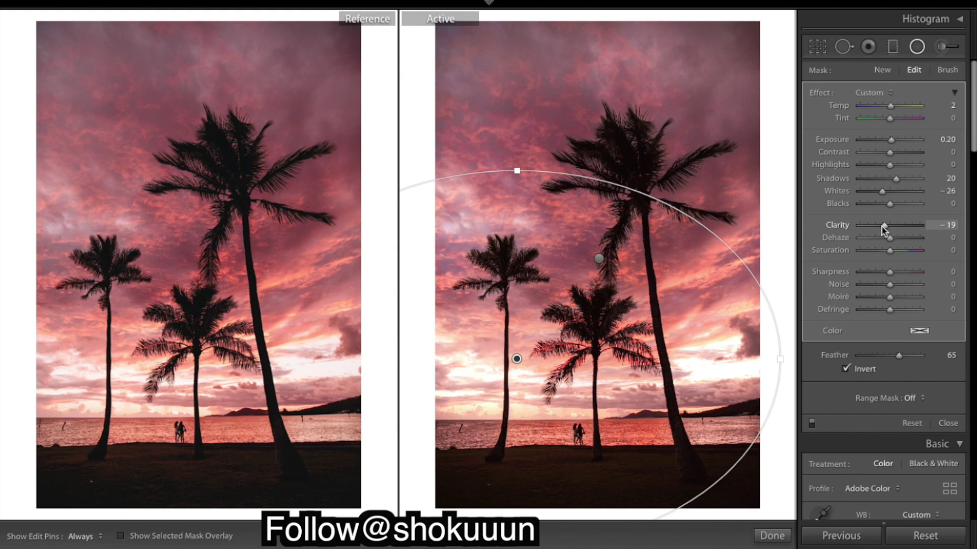
pyautogui.moveTo(881, 228); pyautogui.dragTo(881, 226)
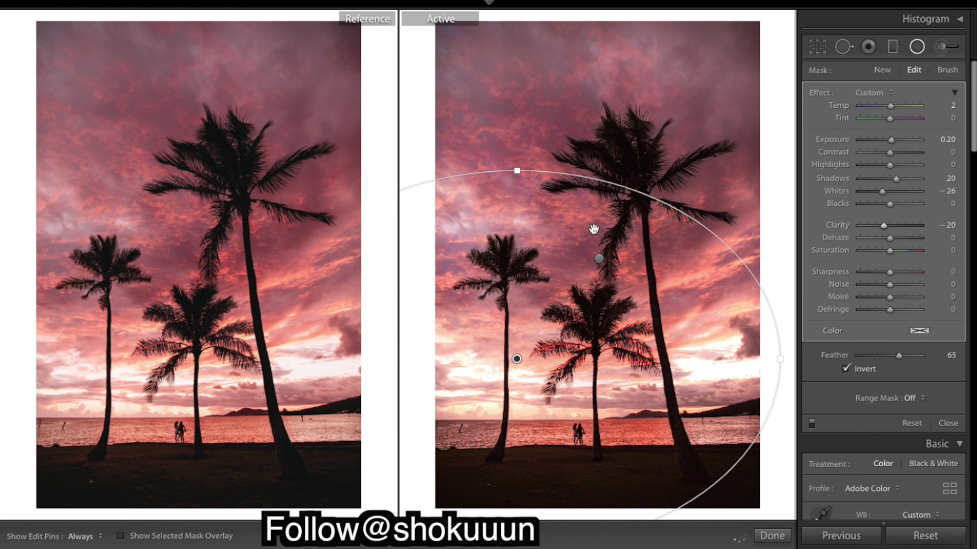
# Stretch the radial filter's ellipse vertically so its upper edge crosses the tallest palm's crown
pyautogui.moveTo(519, 172); pyautogui.dragTo(512, 134)
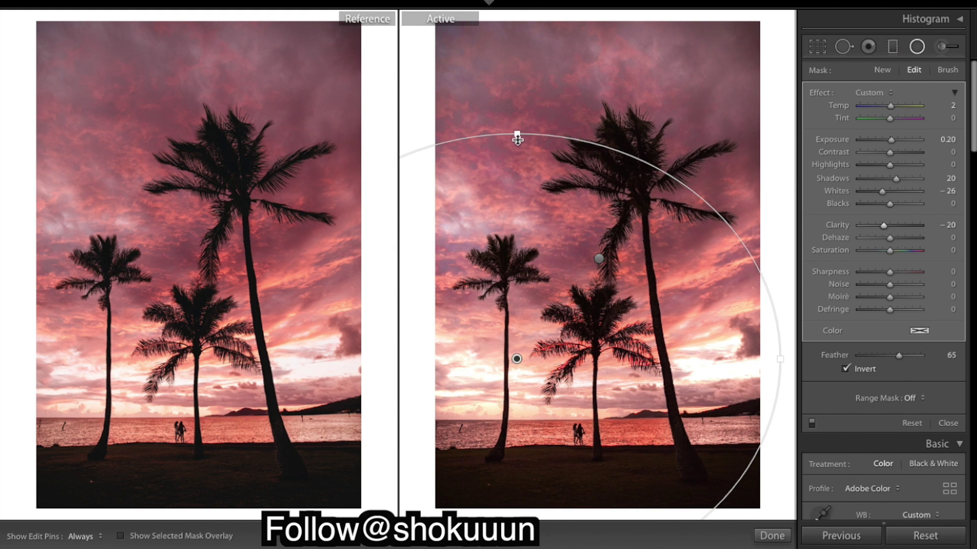
pyautogui.moveTo(517, 135); pyautogui.dragTo(517, 138)
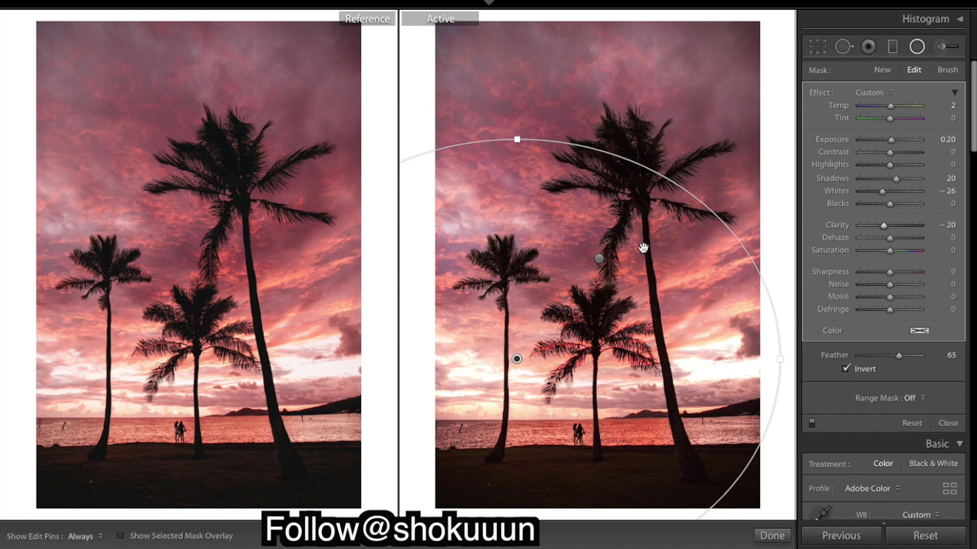
# Set the radial filter's clarity to 20, dehaze to −11 and shadows to 17
pyautogui.moveTo(898, 224); pyautogui.dragTo(894, 227)
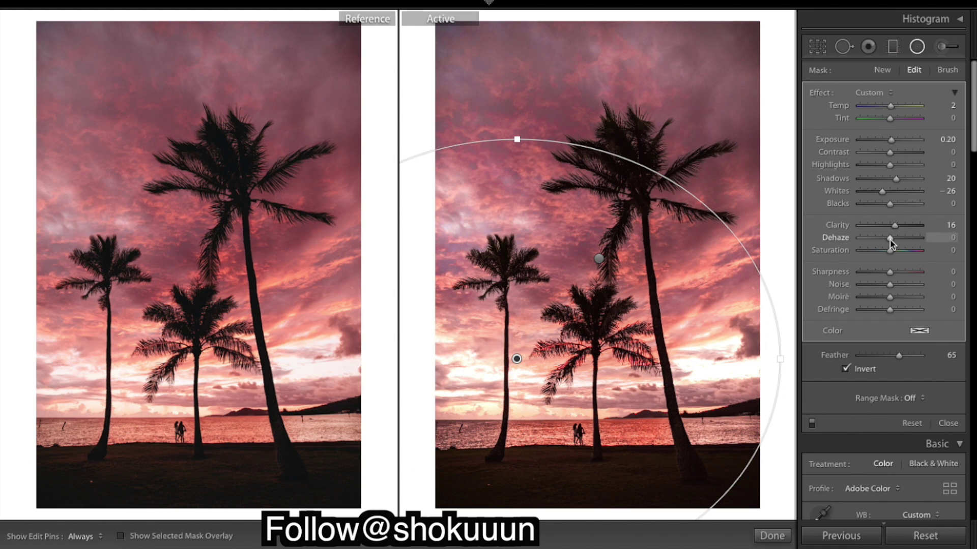
pyautogui.moveTo(890, 240); pyautogui.dragTo(896, 228)
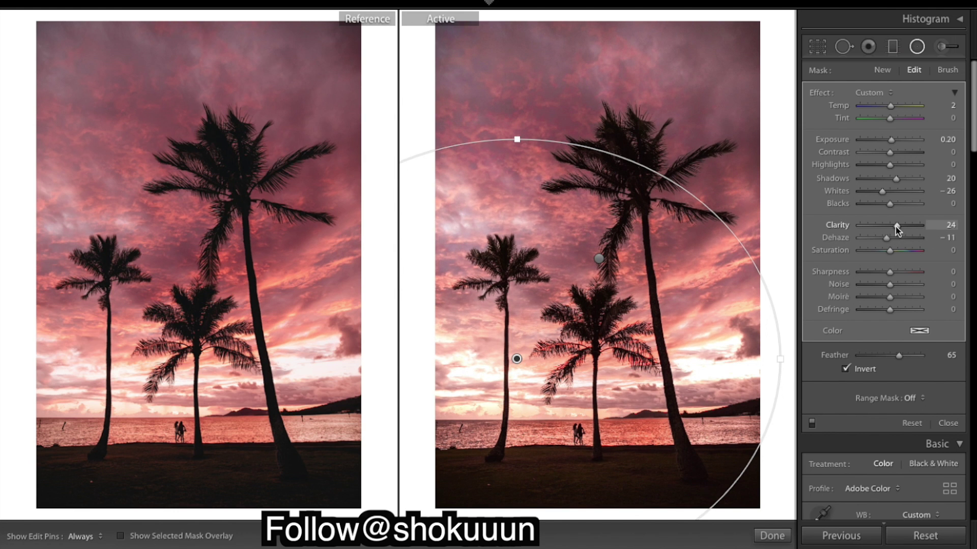
pyautogui.moveTo(897, 229); pyautogui.dragTo(894, 228)
pyautogui.moveTo(896, 233); pyautogui.dragTo(894, 229)
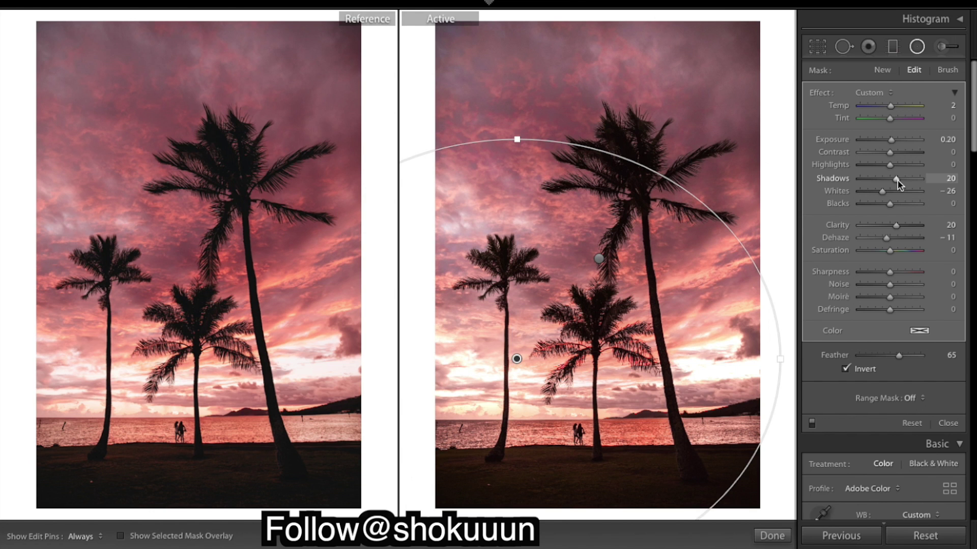
pyautogui.moveTo(897, 181); pyautogui.dragTo(895, 180)
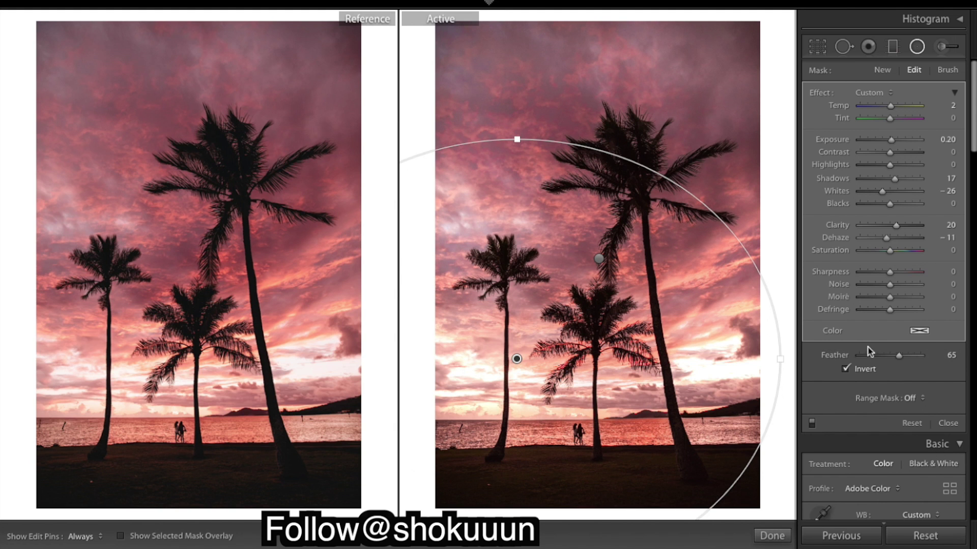
# Try a feather of 0 on the radial filter, undo it, and finish editing the filter
pyautogui.moveTo(898, 355); pyautogui.dragTo(773, 361)
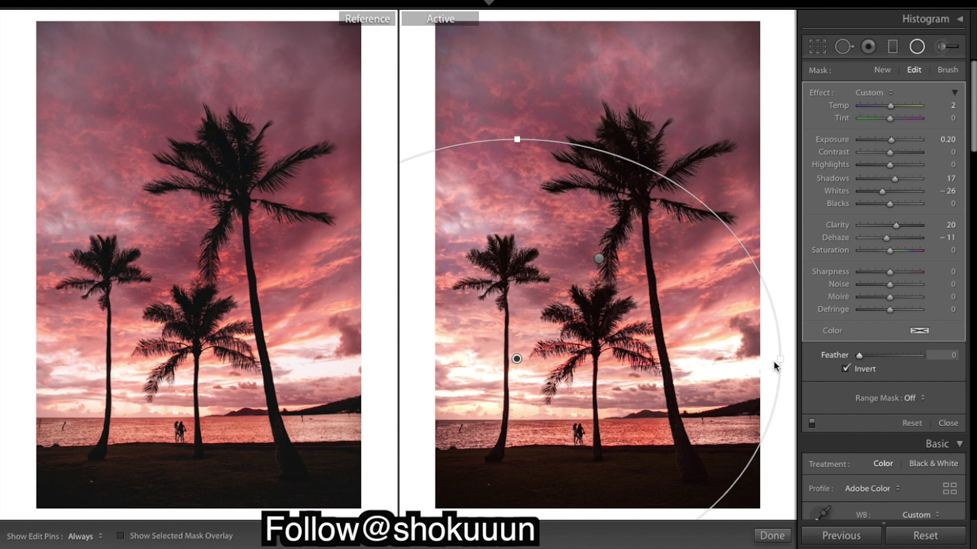
pyautogui.hotkey('ctrl', 'z')
pyautogui.click(778, 535)
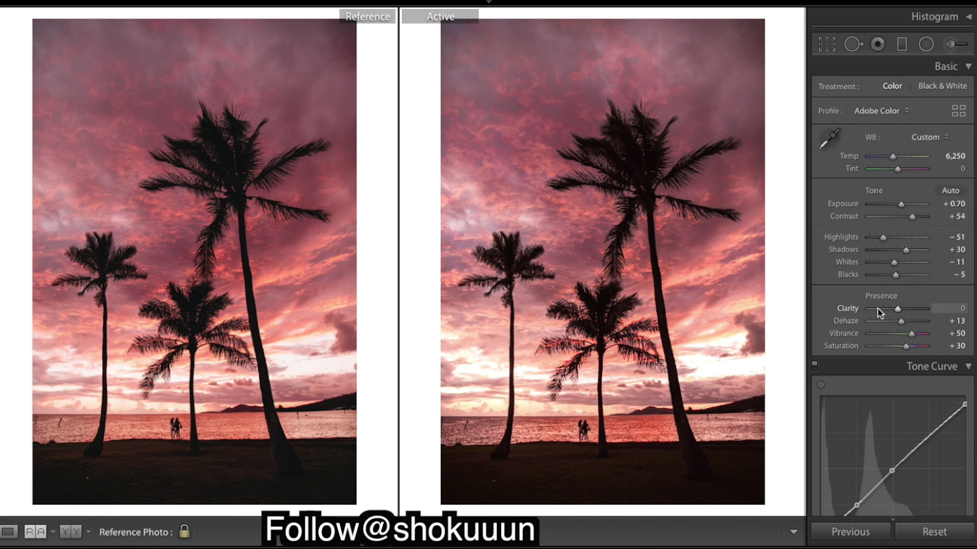
# Set the photo's overall blacks to −16 and shadows to +44
pyautogui.moveTo(898, 275); pyautogui.dragTo(896, 278)
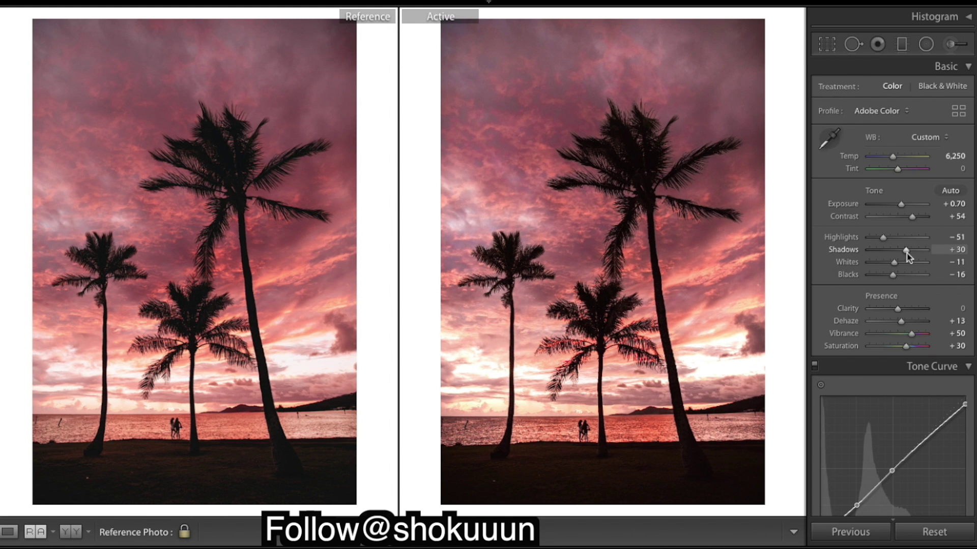
pyautogui.moveTo(905, 252); pyautogui.dragTo(910, 254)
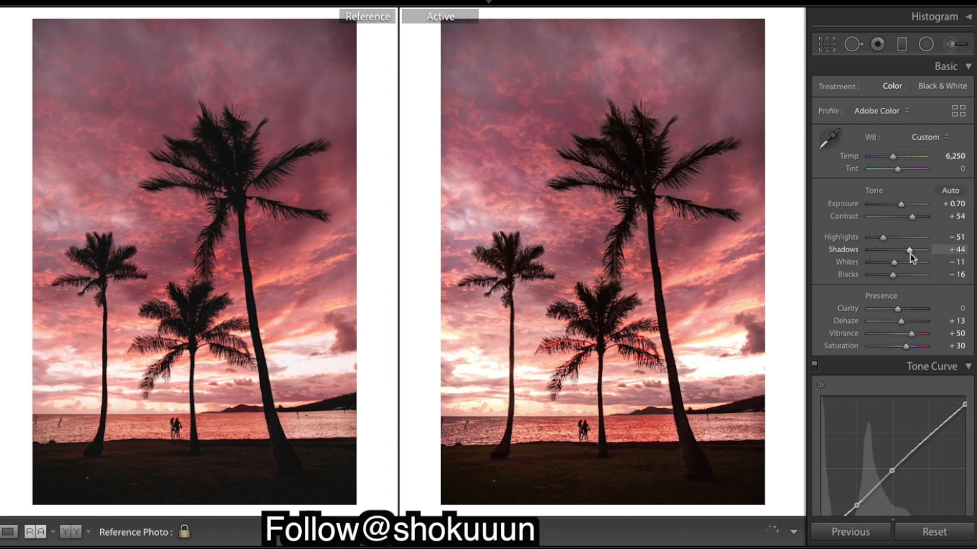
# Set the photo's overall shadows to +39, whites to −19 and clarity to −10
pyautogui.moveTo(910, 253); pyautogui.dragTo(909, 253)
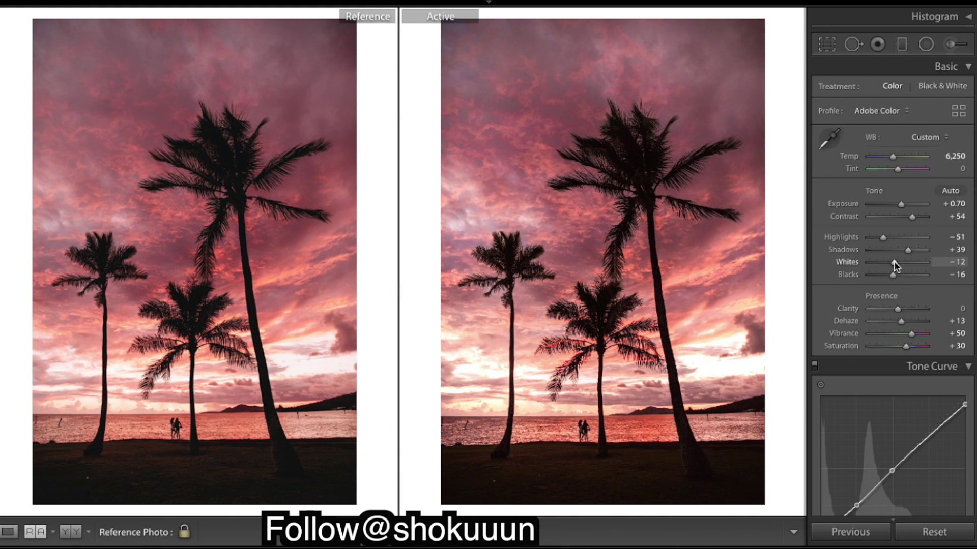
pyautogui.moveTo(893, 263); pyautogui.dragTo(891, 263)
pyautogui.moveTo(892, 266); pyautogui.dragTo(894, 265)
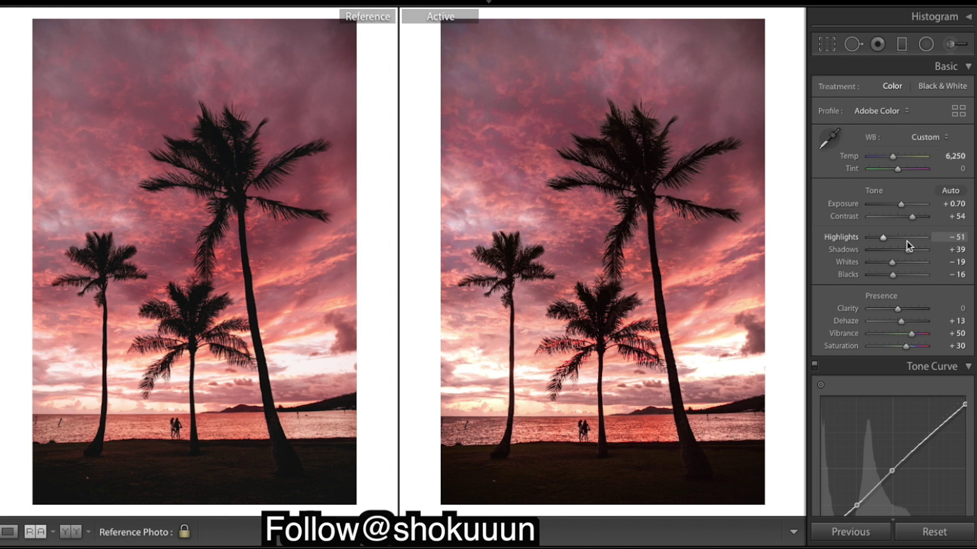
pyautogui.scroll(-4, 907, 242)
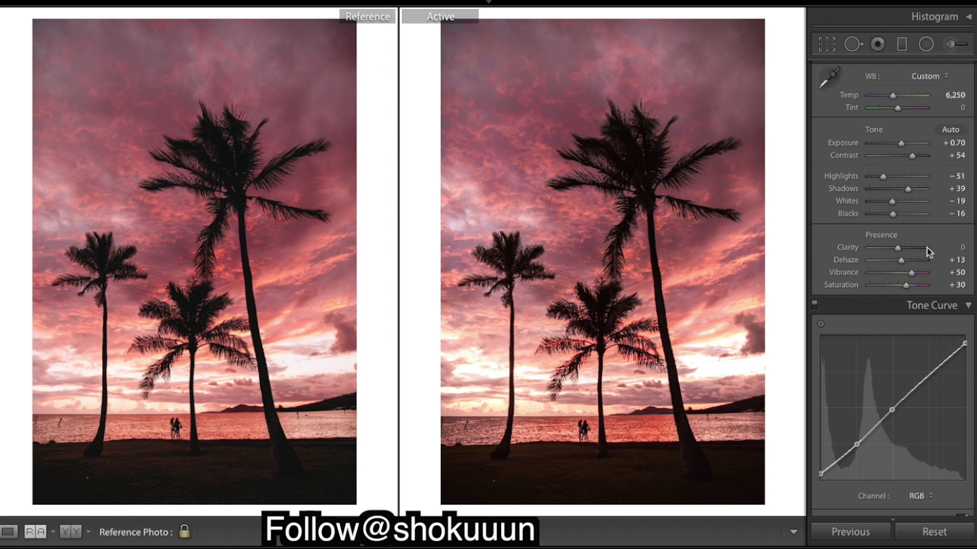
pyautogui.moveTo(896, 250); pyautogui.dragTo(894, 251)
pyautogui.scroll(-2, 911, 273)
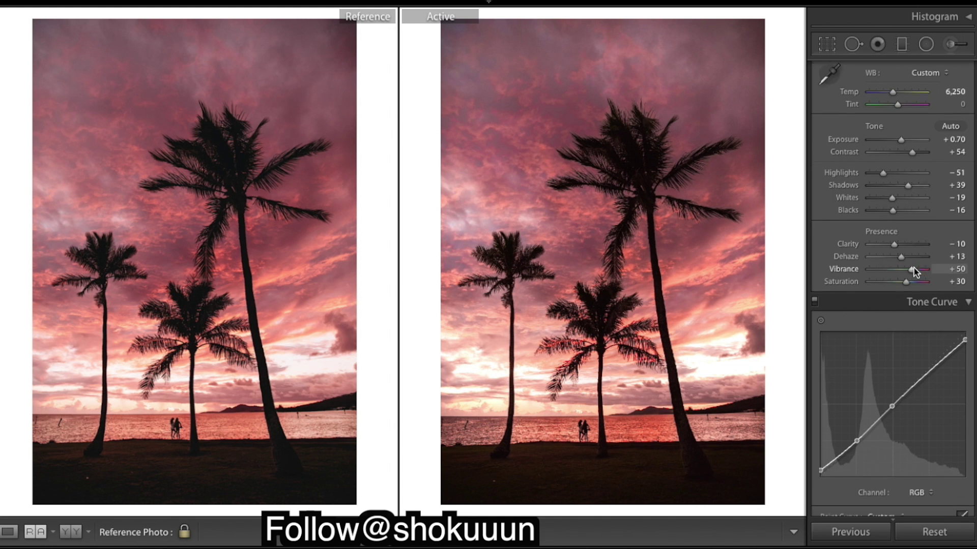
# Readjust the RGB tone curve's black point to slightly above zero and lower its white point to about 91%
pyautogui.scroll(-1, 914, 272)
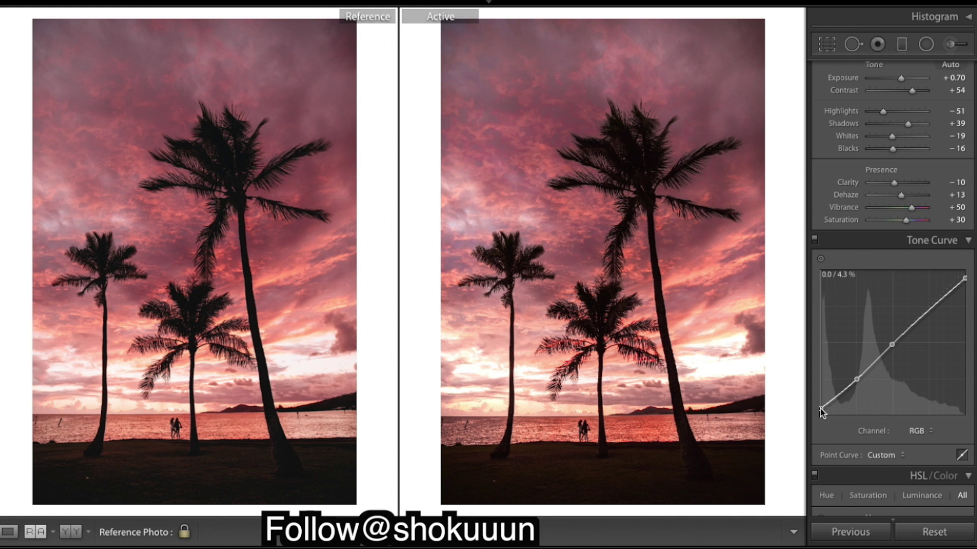
pyautogui.moveTo(815, 410); pyautogui.dragTo(814, 405)
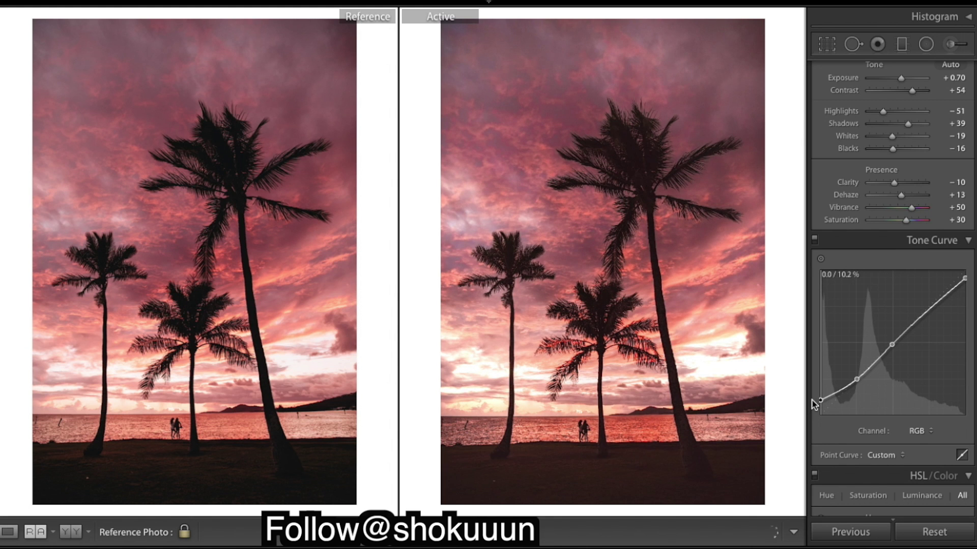
pyautogui.moveTo(813, 404); pyautogui.dragTo(793, 428)
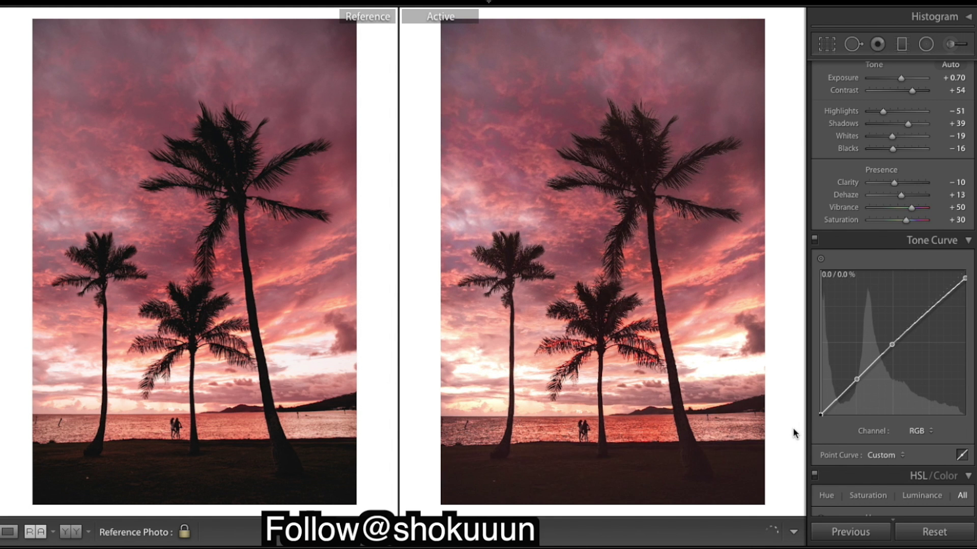
pyautogui.moveTo(792, 420); pyautogui.dragTo(795, 410)
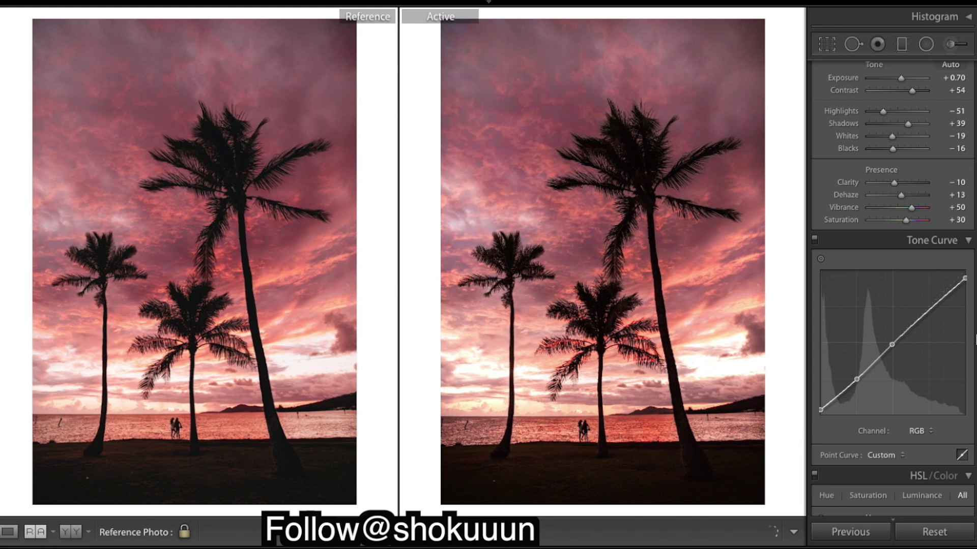
pyautogui.moveTo(966, 278)
pyautogui.mouseDown()
pyautogui.moveTo(972, 304)
pyautogui.moveTo(973, 285)
pyautogui.mouseUp()
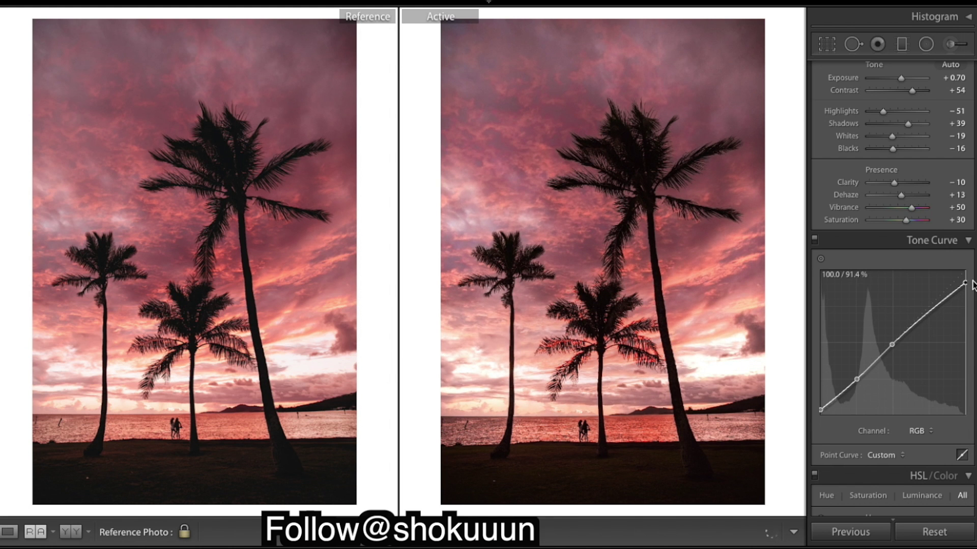
pyautogui.moveTo(973, 285); pyautogui.dragTo(972, 286)
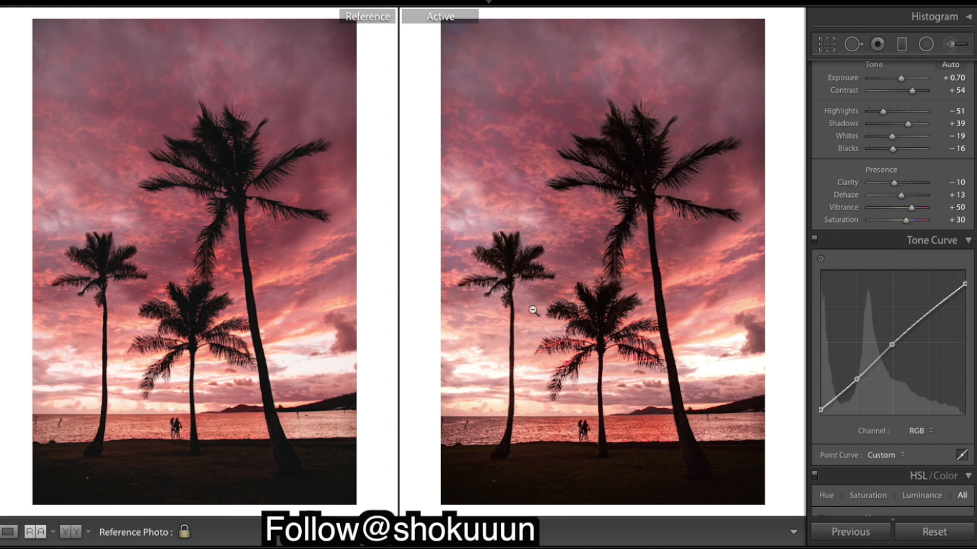
# Set the sharpening amount to 10 and its masking to 93, using the mask preview to limit sharpening to edges
pyautogui.scroll(-10, 920, 305)
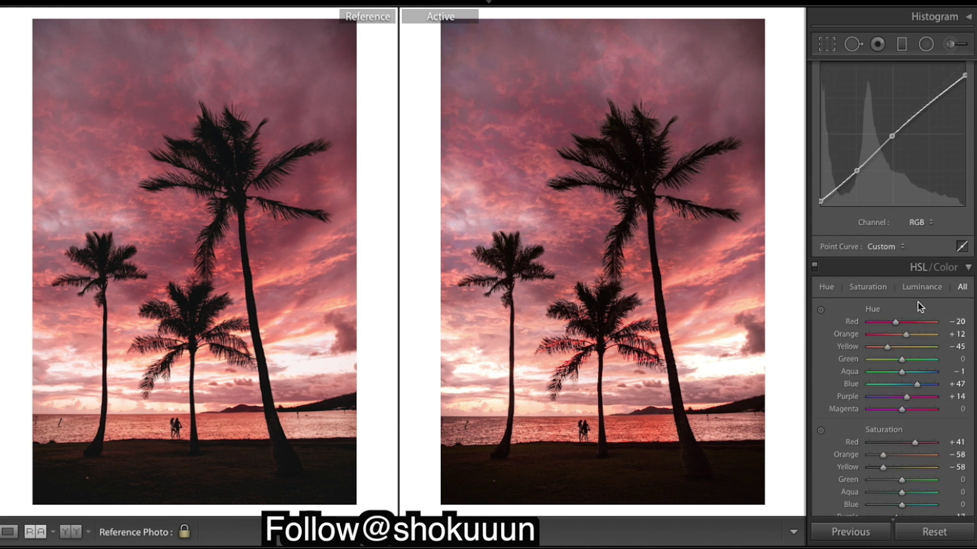
pyautogui.scroll(-2, 919, 305)
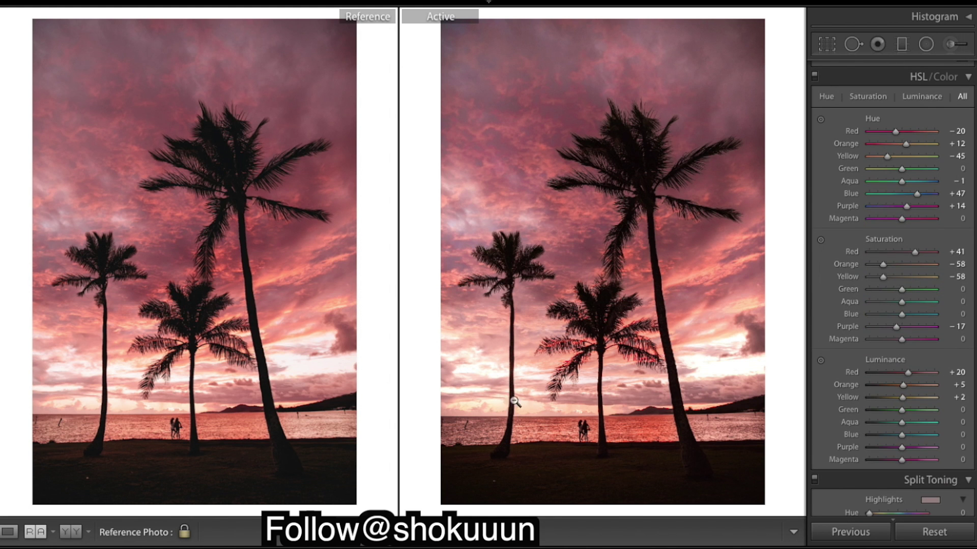
pyautogui.moveTo(882, 277); pyautogui.dragTo(886, 281)
pyautogui.scroll(-10, 916, 294)
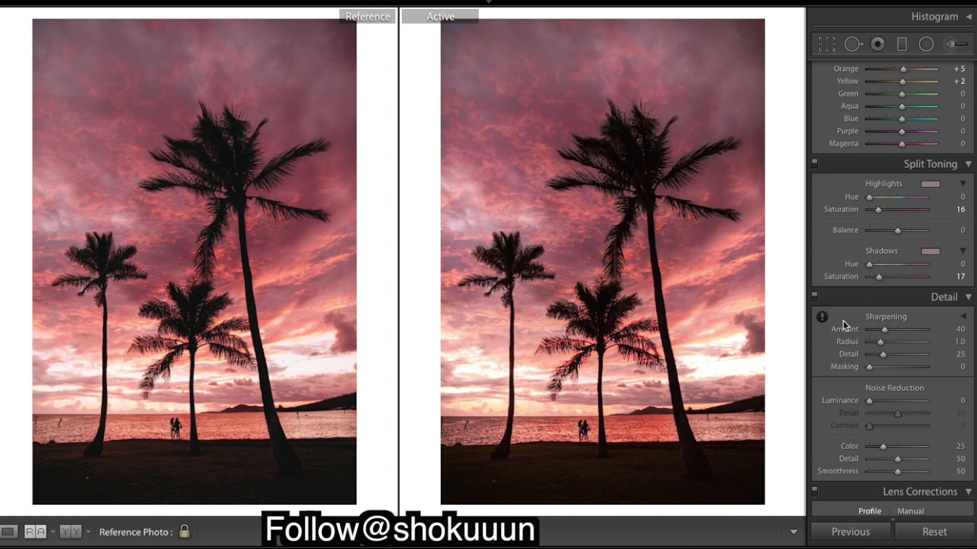
pyautogui.moveTo(887, 331); pyautogui.dragTo(852, 334)
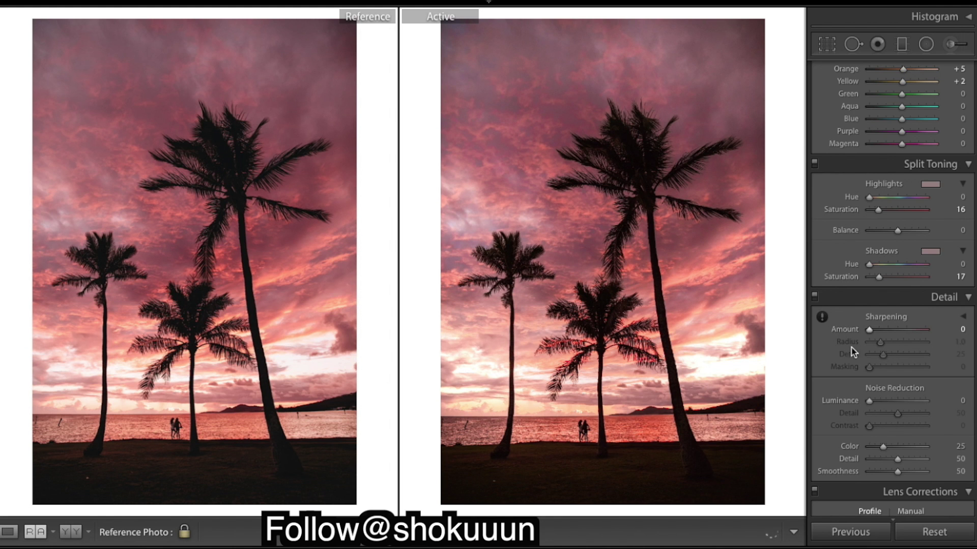
pyautogui.moveTo(870, 332); pyautogui.dragTo(872, 333)
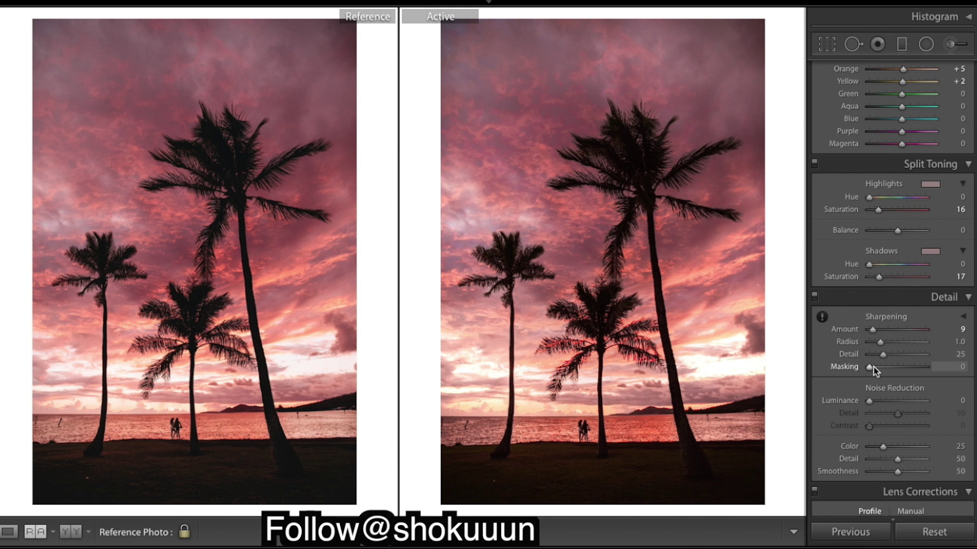
pyautogui.moveTo(872, 370); pyautogui.dragTo(917, 367)
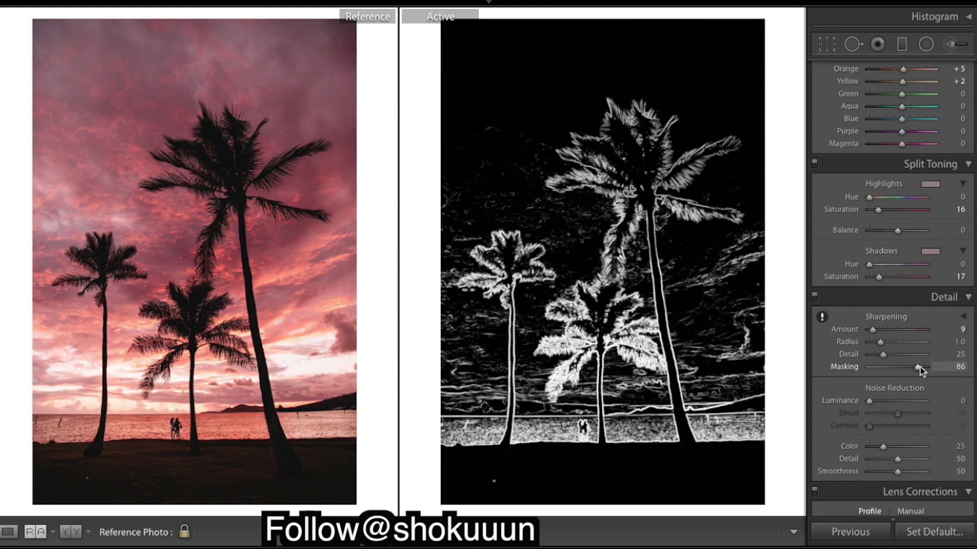
pyautogui.moveTo(920, 367); pyautogui.dragTo(919, 367)
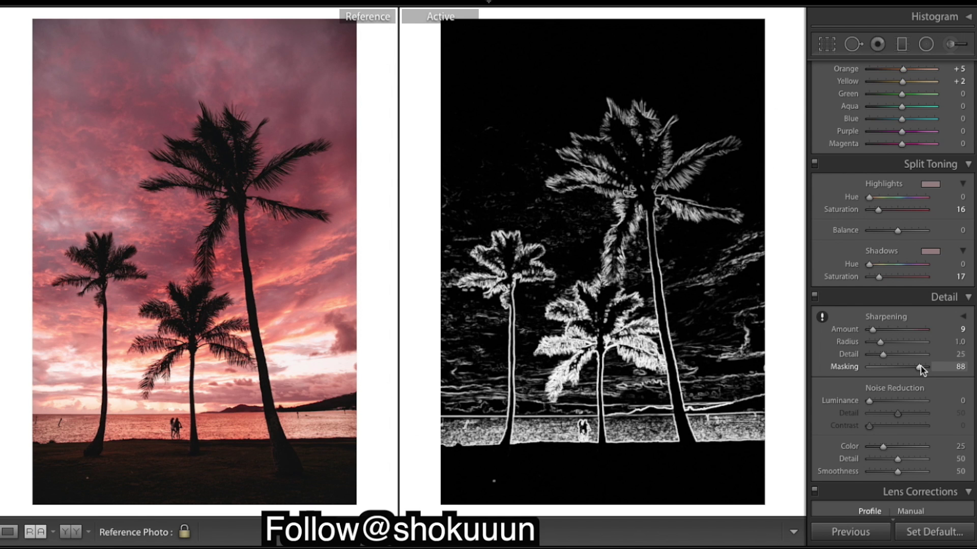
pyautogui.moveTo(921, 370); pyautogui.dragTo(923, 371)
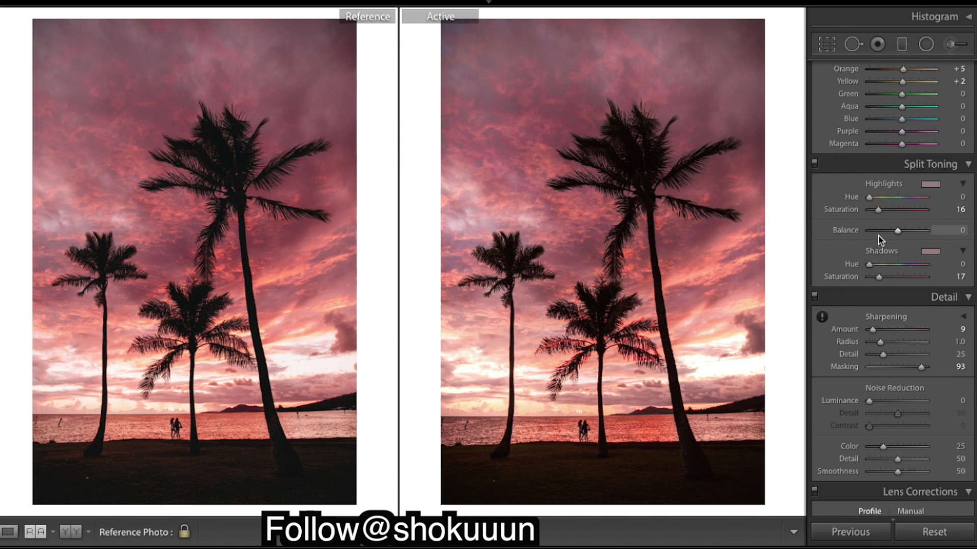
pyautogui.moveTo(872, 330); pyautogui.dragTo(871, 331)
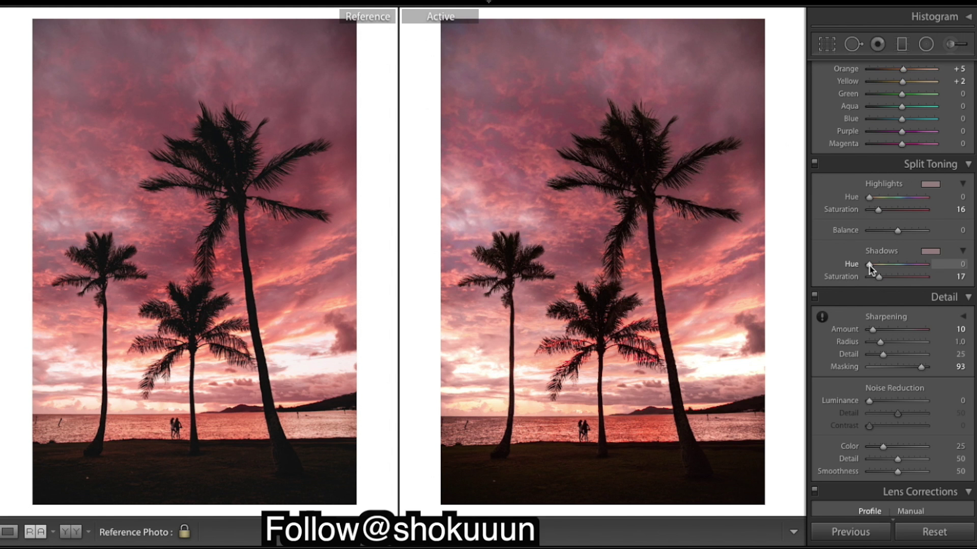
# Try shifting the hue of the split-toned shadows and return it to 0
pyautogui.moveTo(871, 270); pyautogui.dragTo(871, 269)
pyautogui.moveTo(871, 269); pyautogui.dragTo(869, 266)
# Compare the unedited and edited versions of the palm-tree photo in the single-photo view
pyautogui.scroll(15, 865, 200)
pyautogui.scroll(-1, 865, 200)
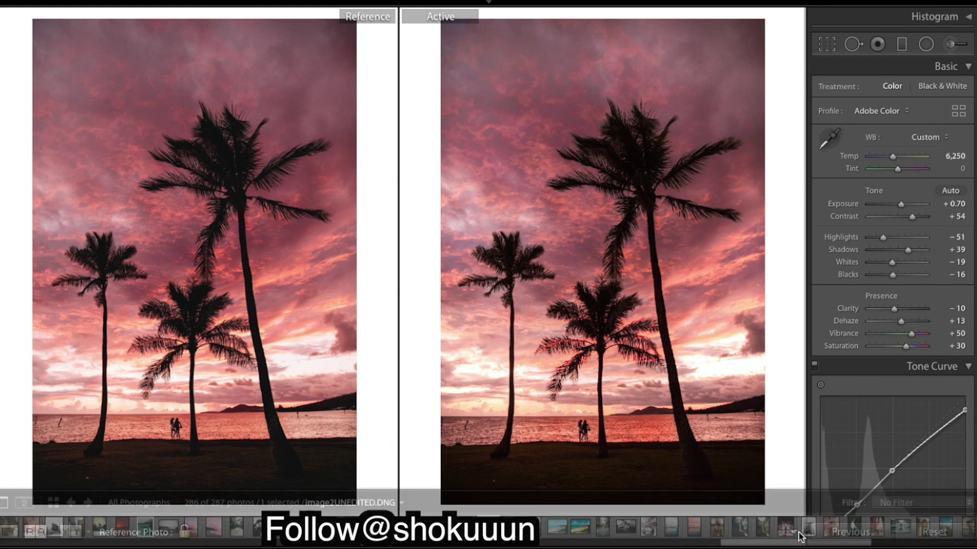
pyautogui.press('\\')
pyautogui.press('\\')
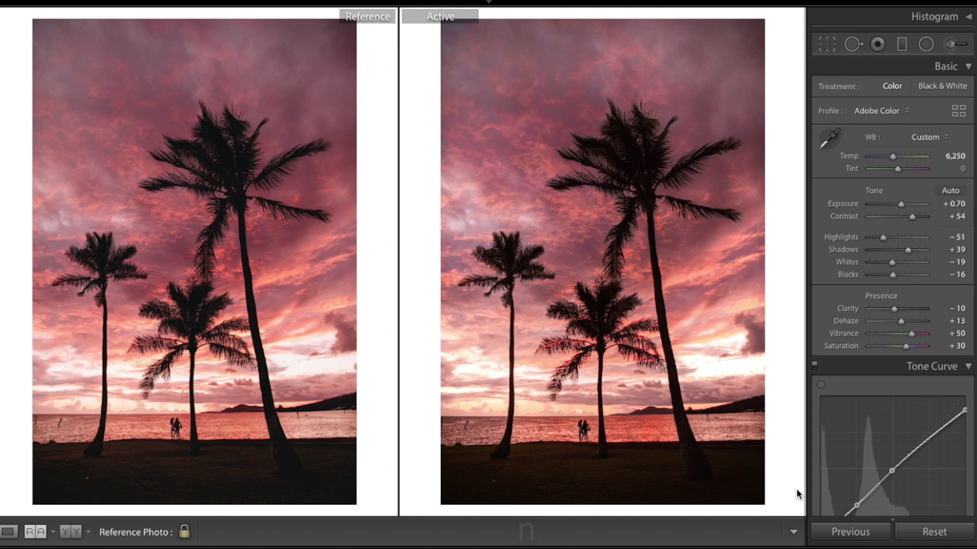
pyautogui.press('\\')
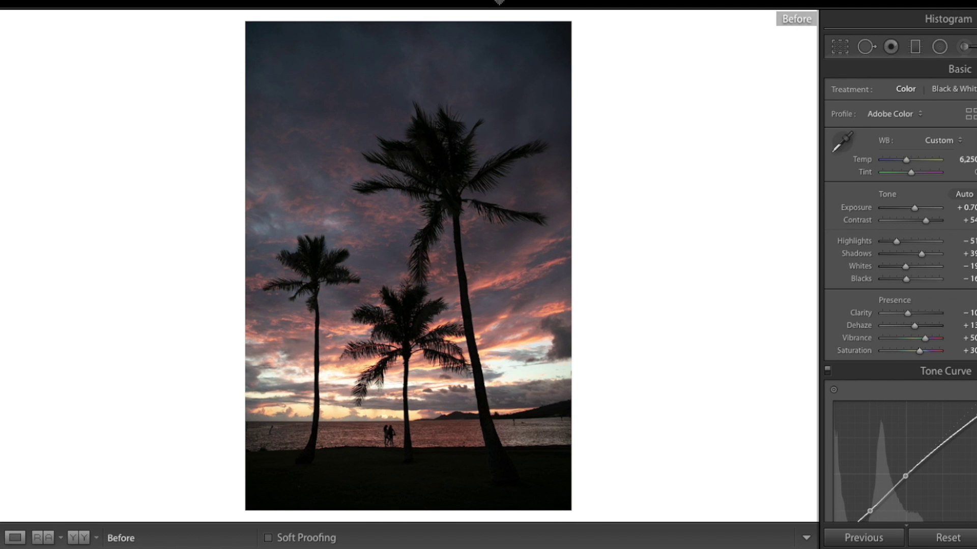
pyautogui.press('\\')
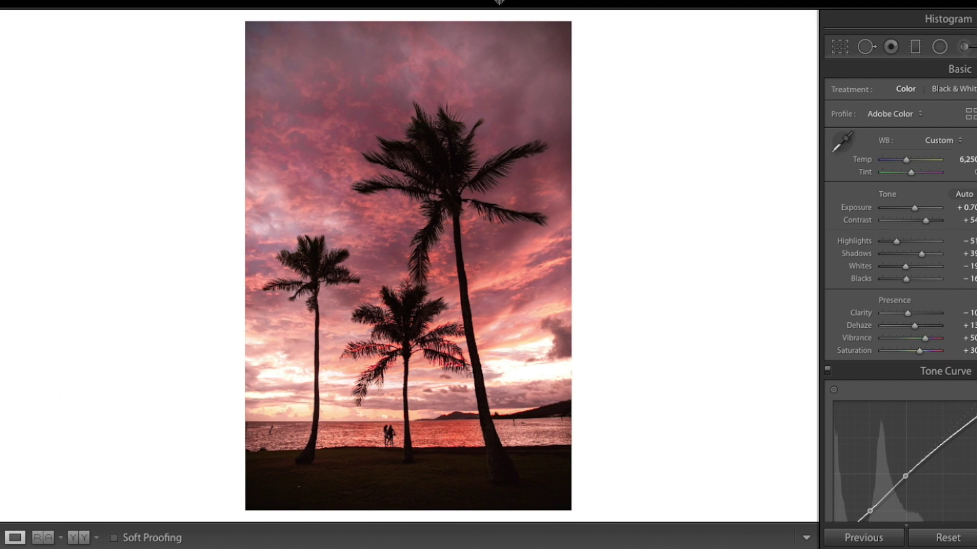